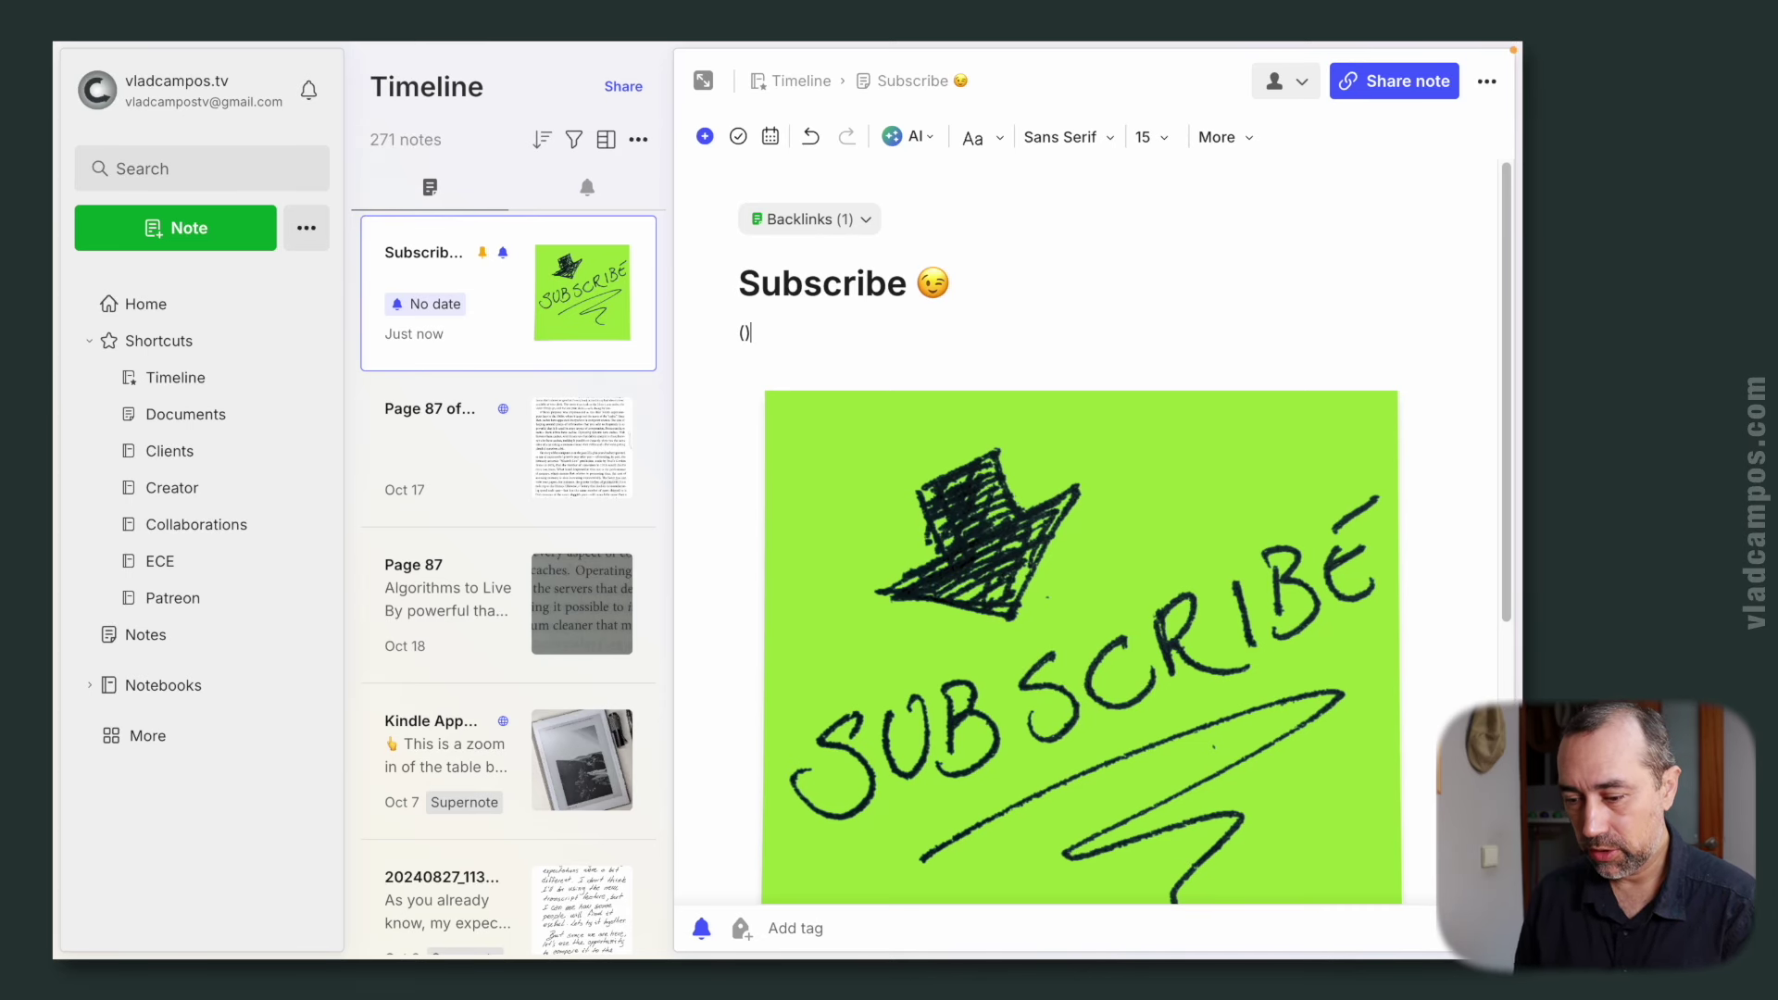
- Convert the empty line's () into an Evernote task named 'Subscribe', due tomorrow
key(space)
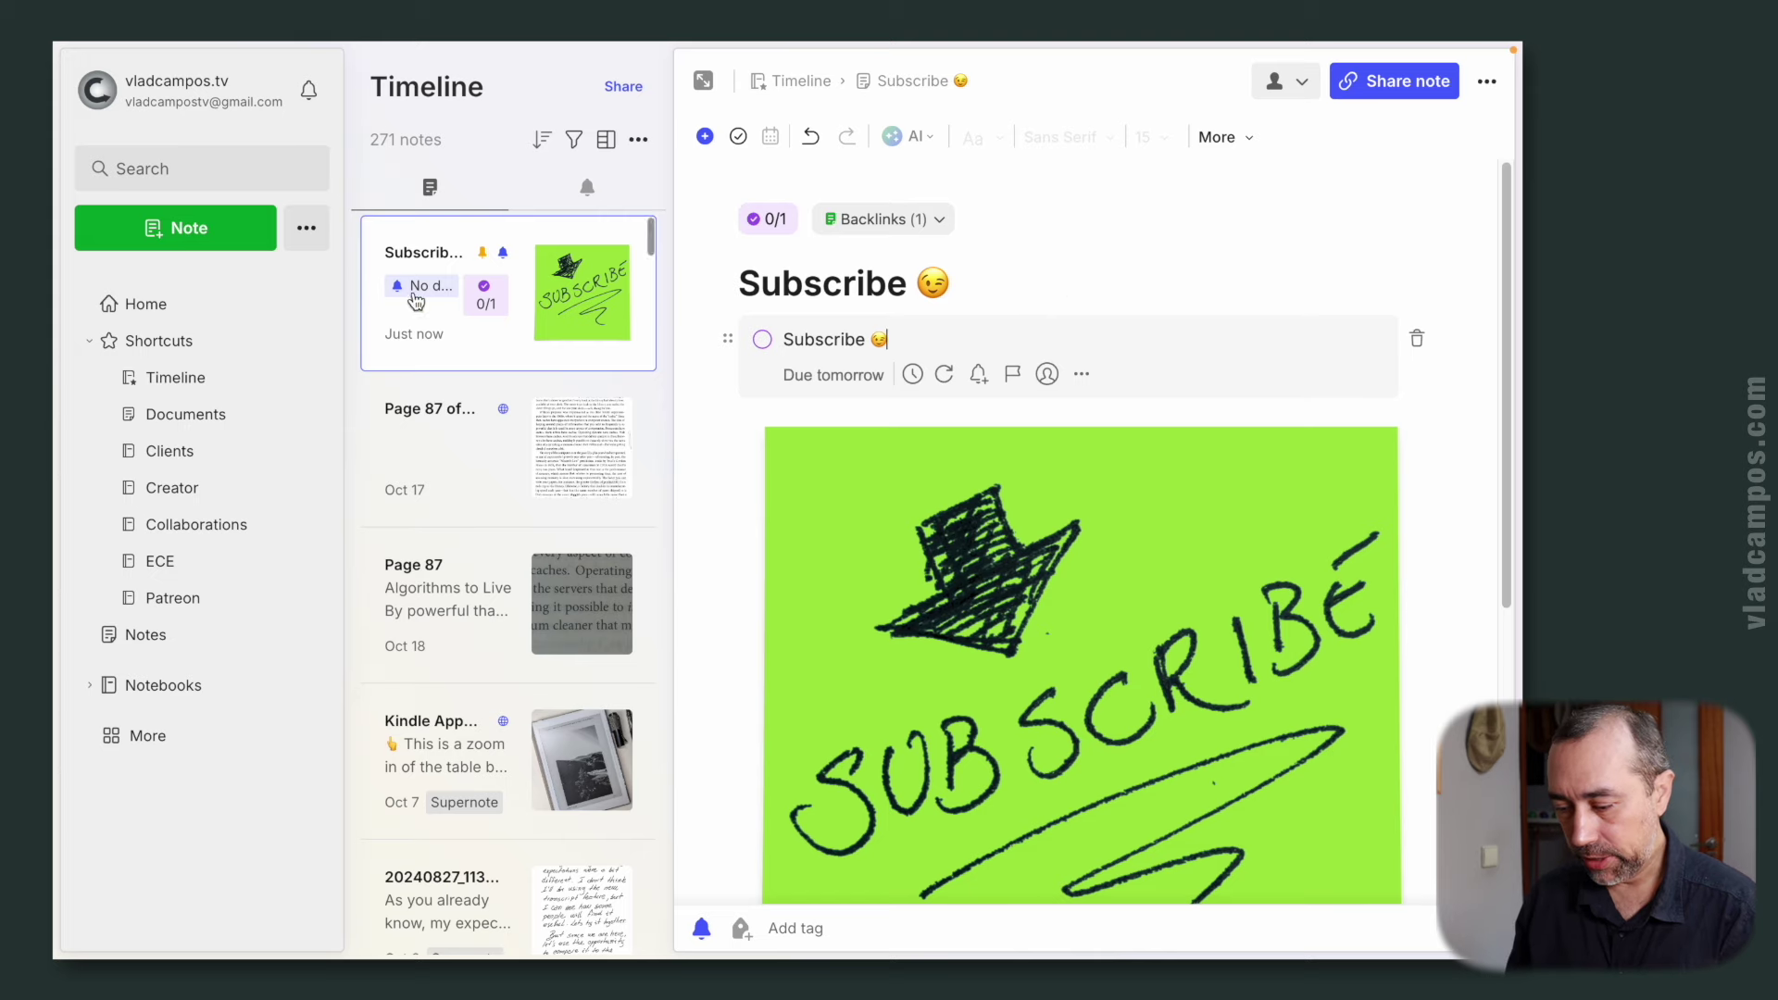
- Go to the Home dashboard and scroll down through the My Tasks list
click(206, 301)
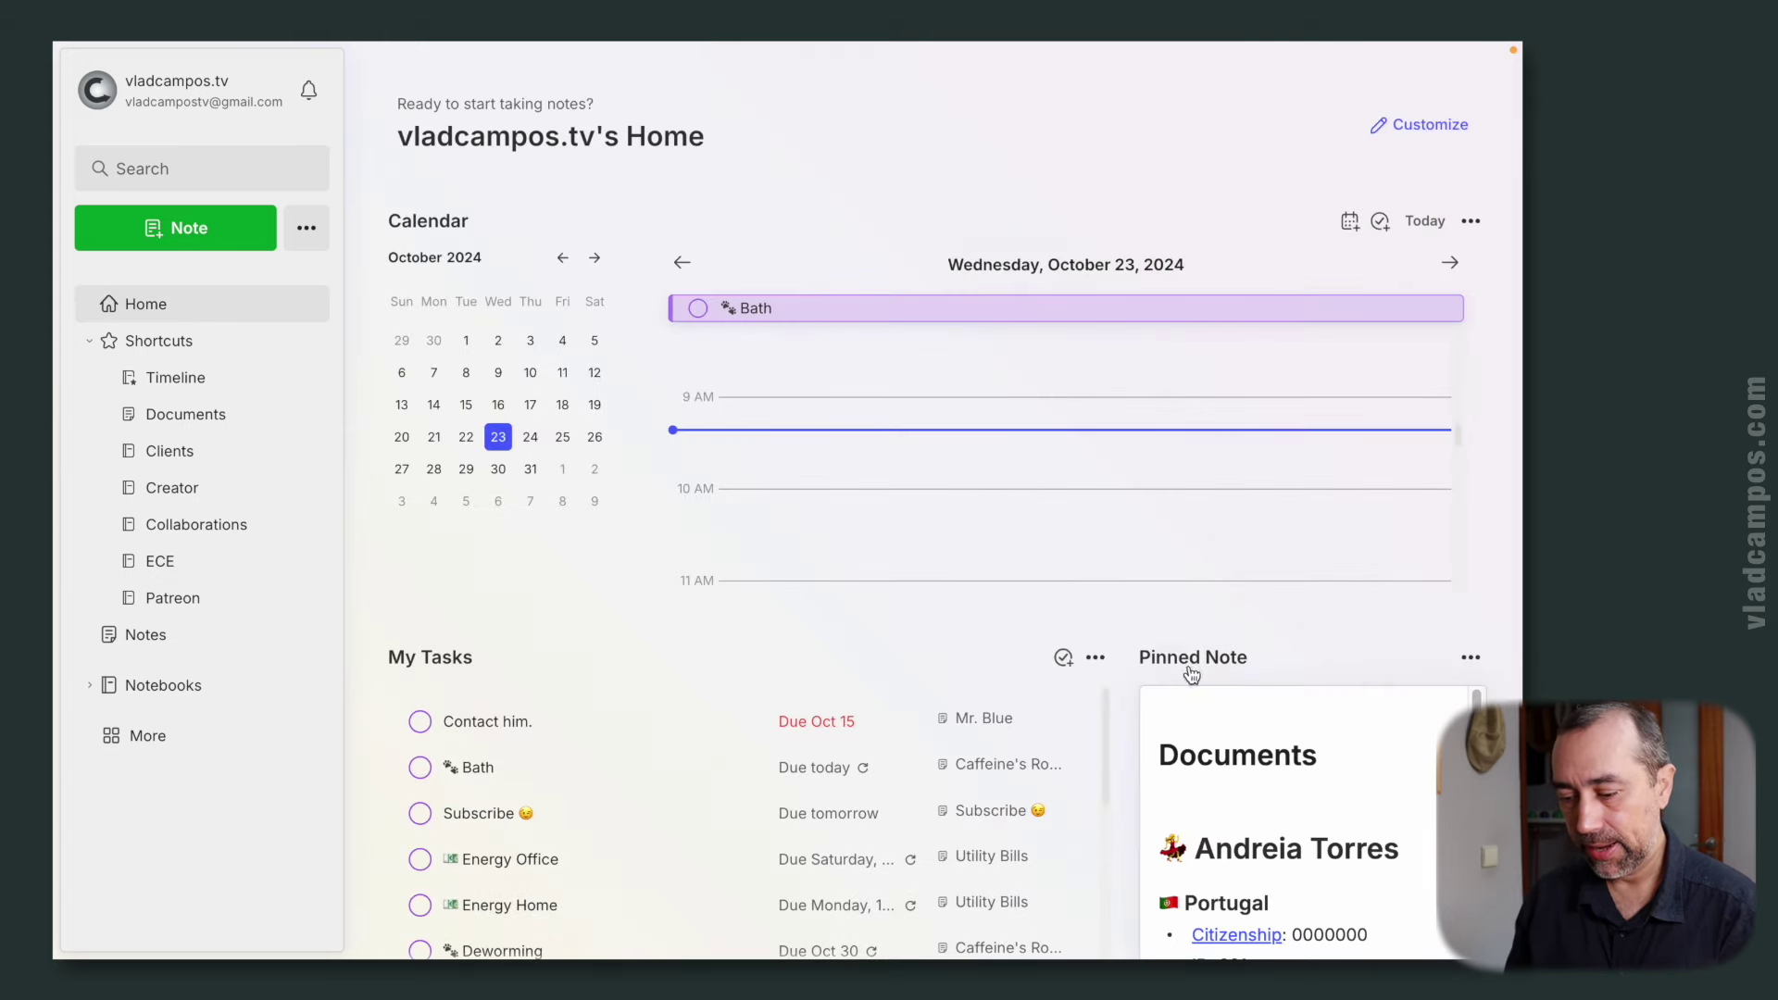
scroll(1128, 738, down, 2)
scroll(1122, 730, down, 1)
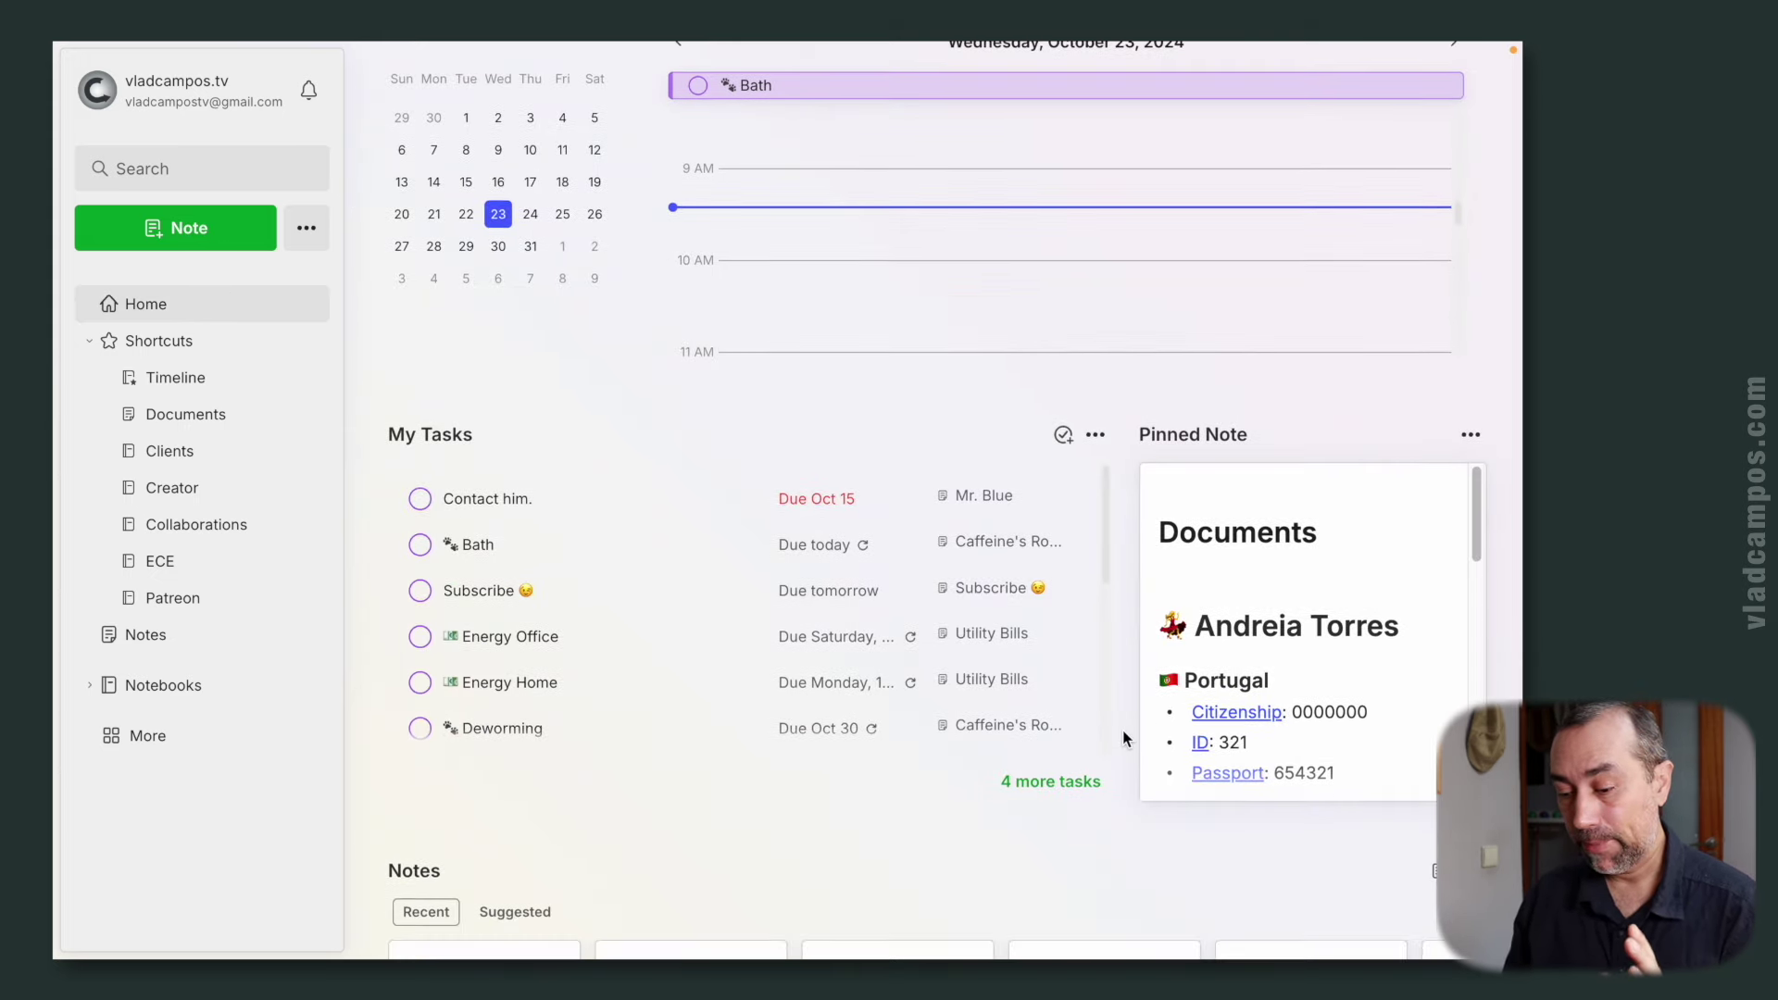
scroll(846, 673, down, 6)
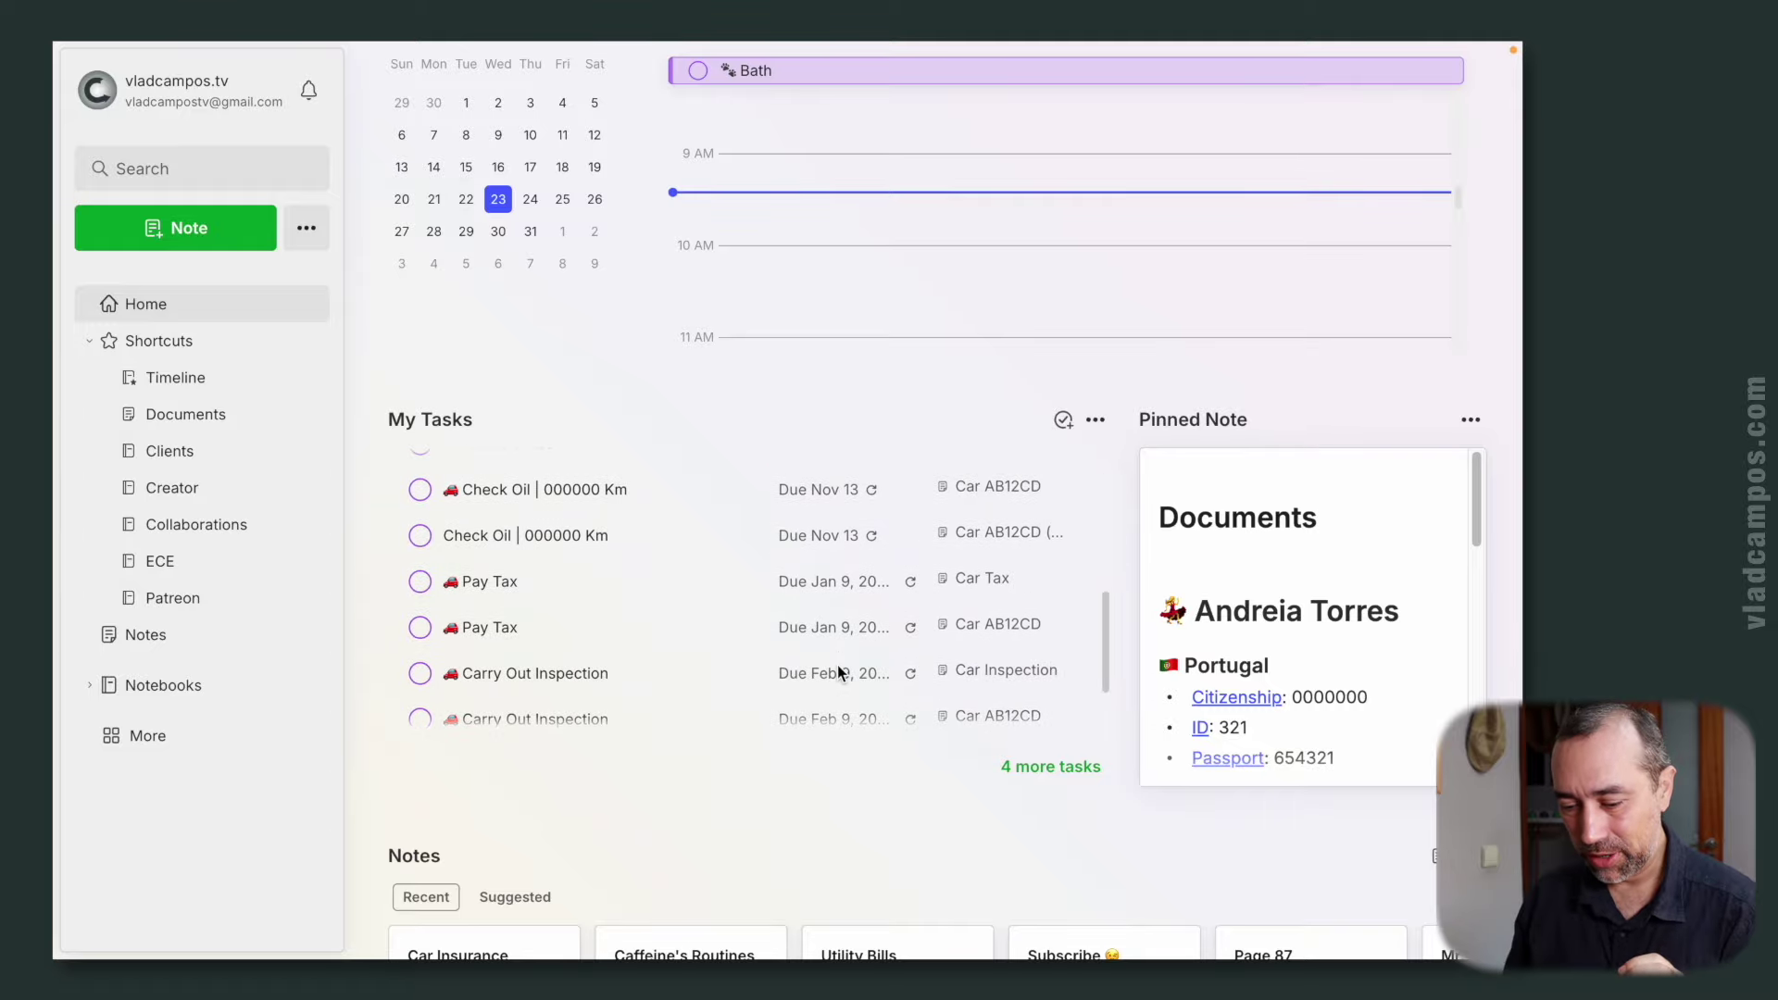
- Turn on the flag for the Carry Out Inspection task and save it
click(656, 674)
click(662, 706)
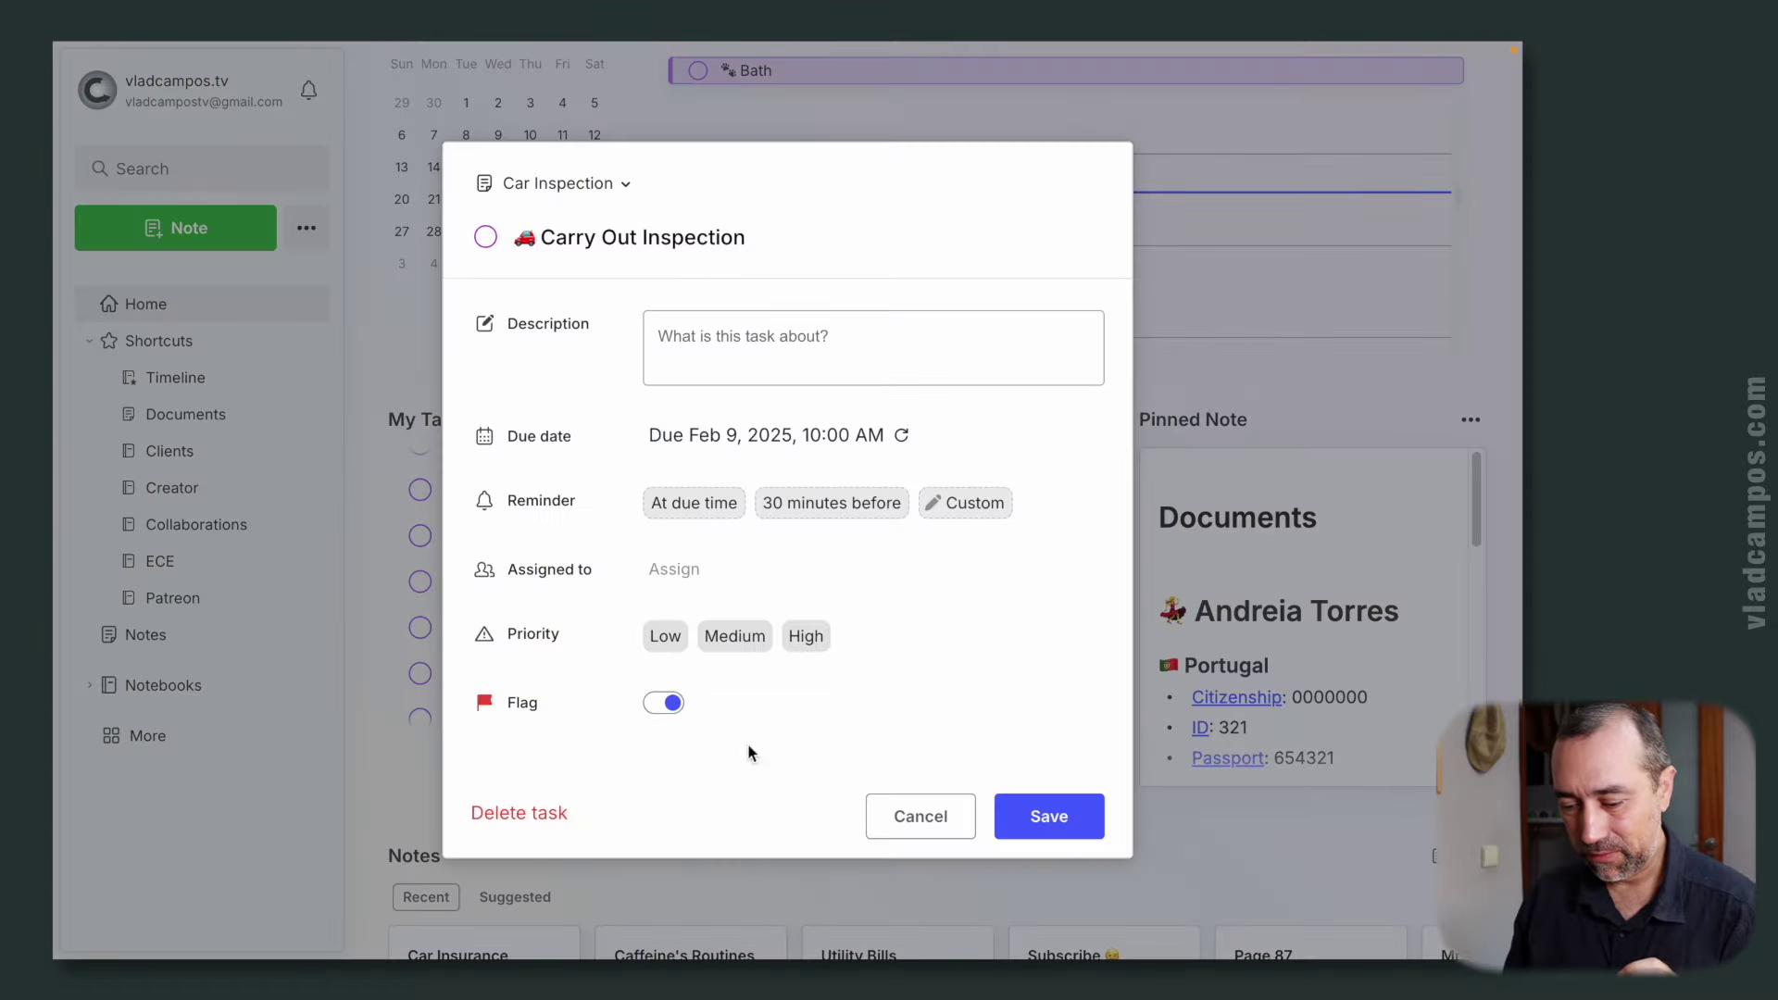
click(1042, 816)
scroll(1103, 659, up, 5)
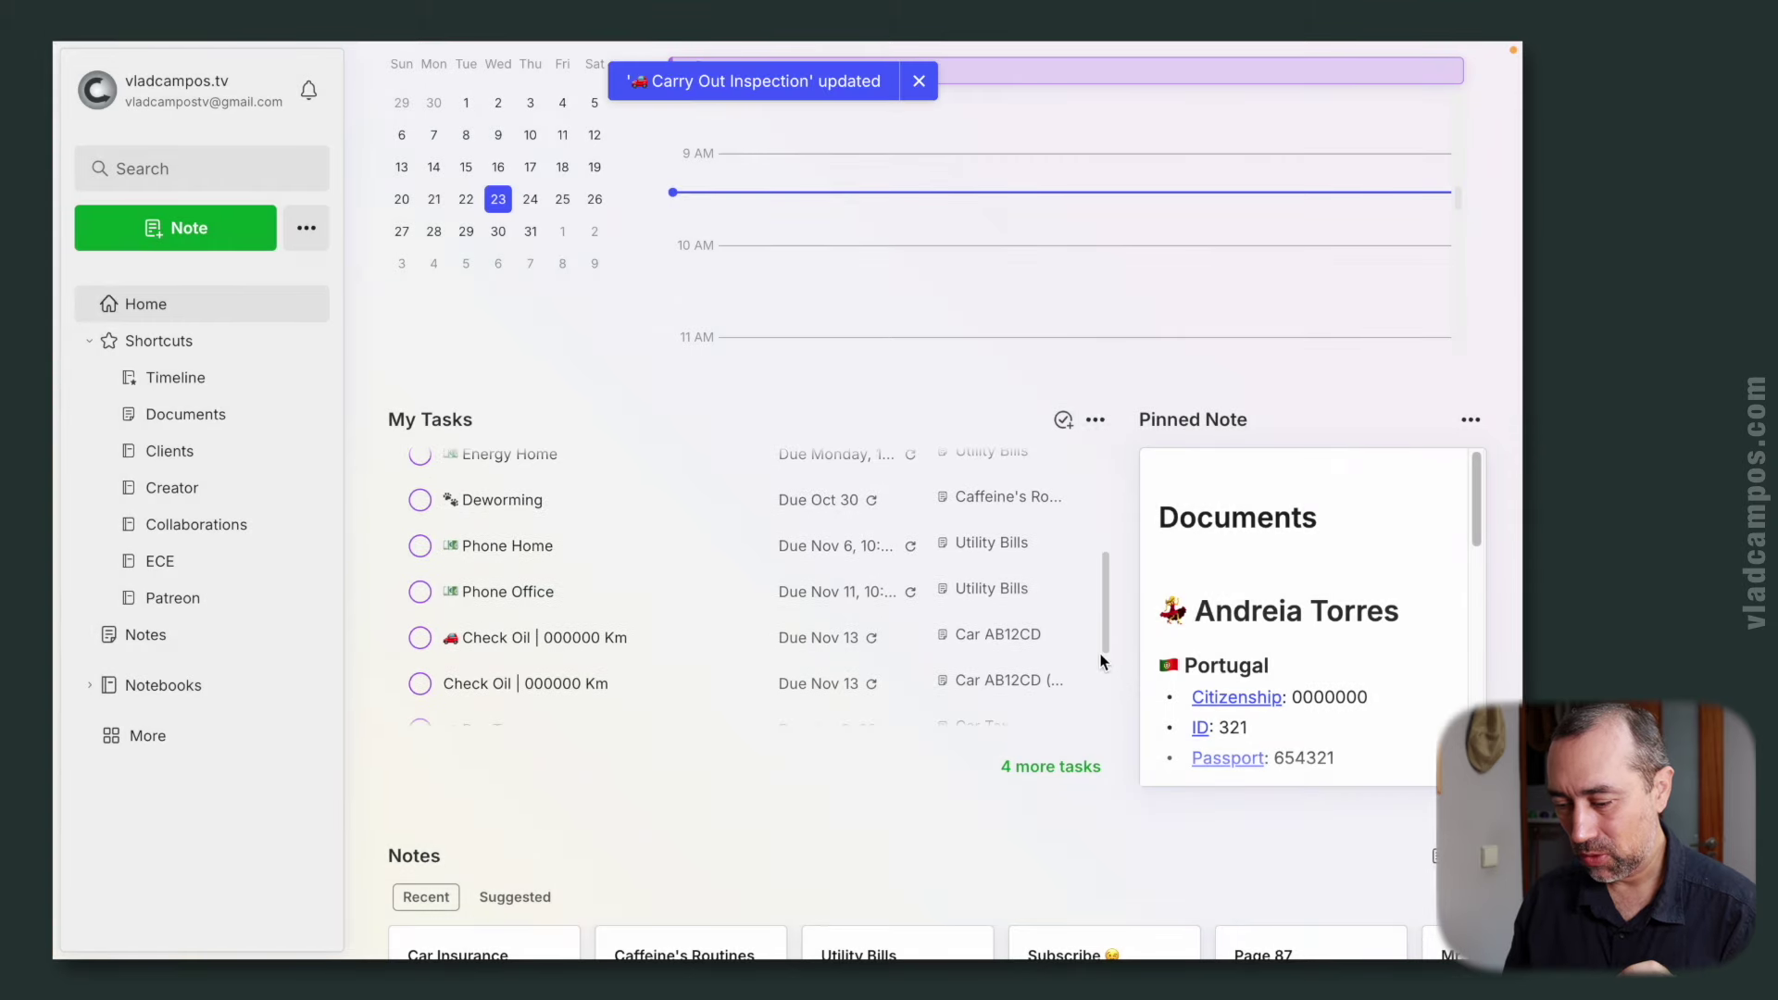
scroll(1102, 663, up, 1)
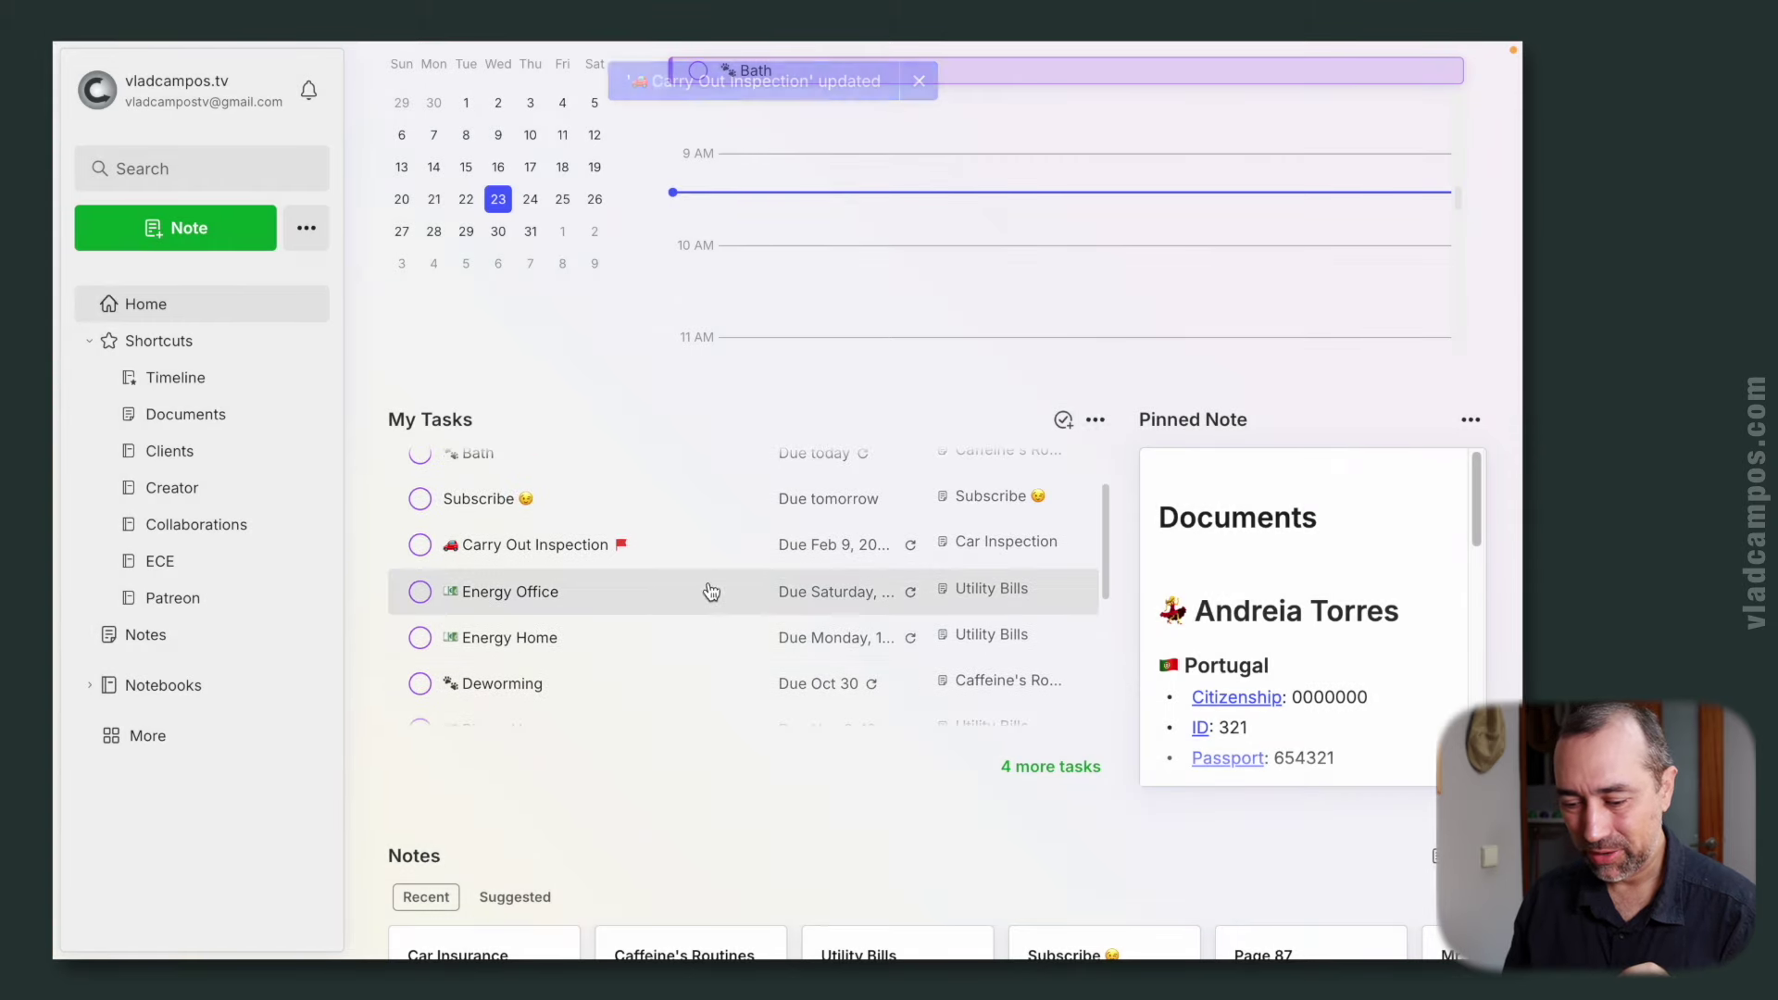
scroll(695, 579, up, 2)
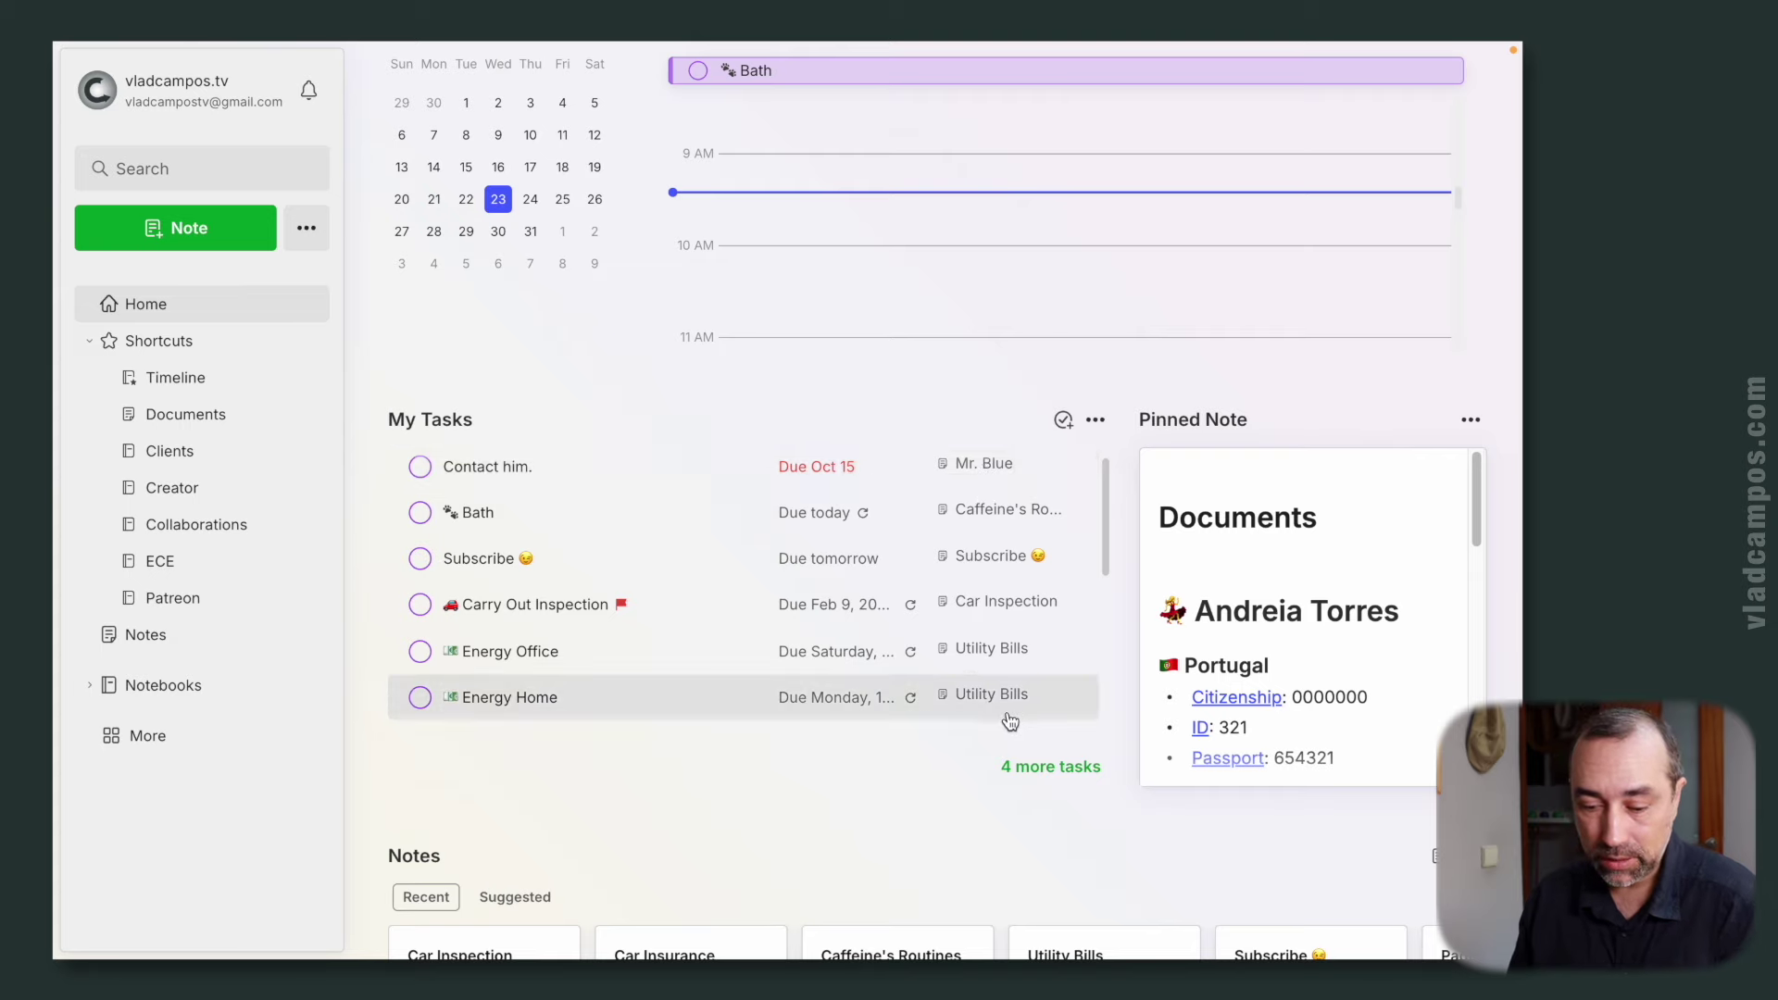
- Open the full Tasks page and group tasks by Notebooks, Notes, Today, then Assigned
click(156, 739)
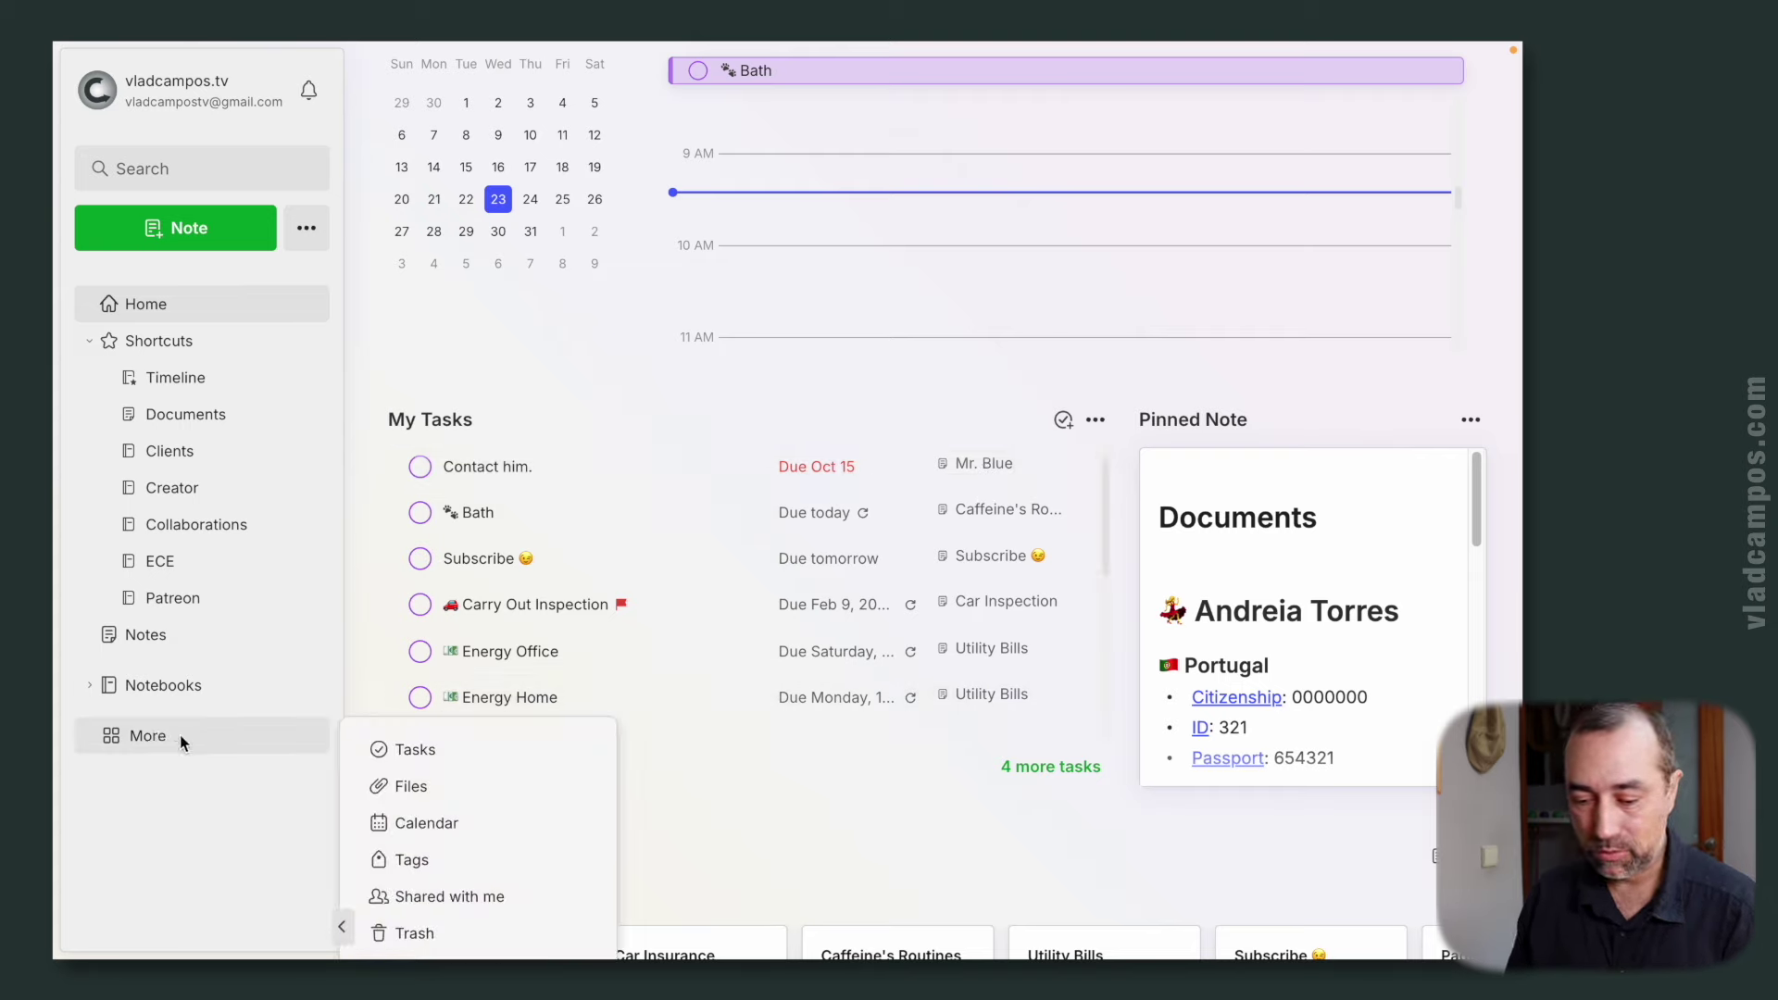
click(436, 753)
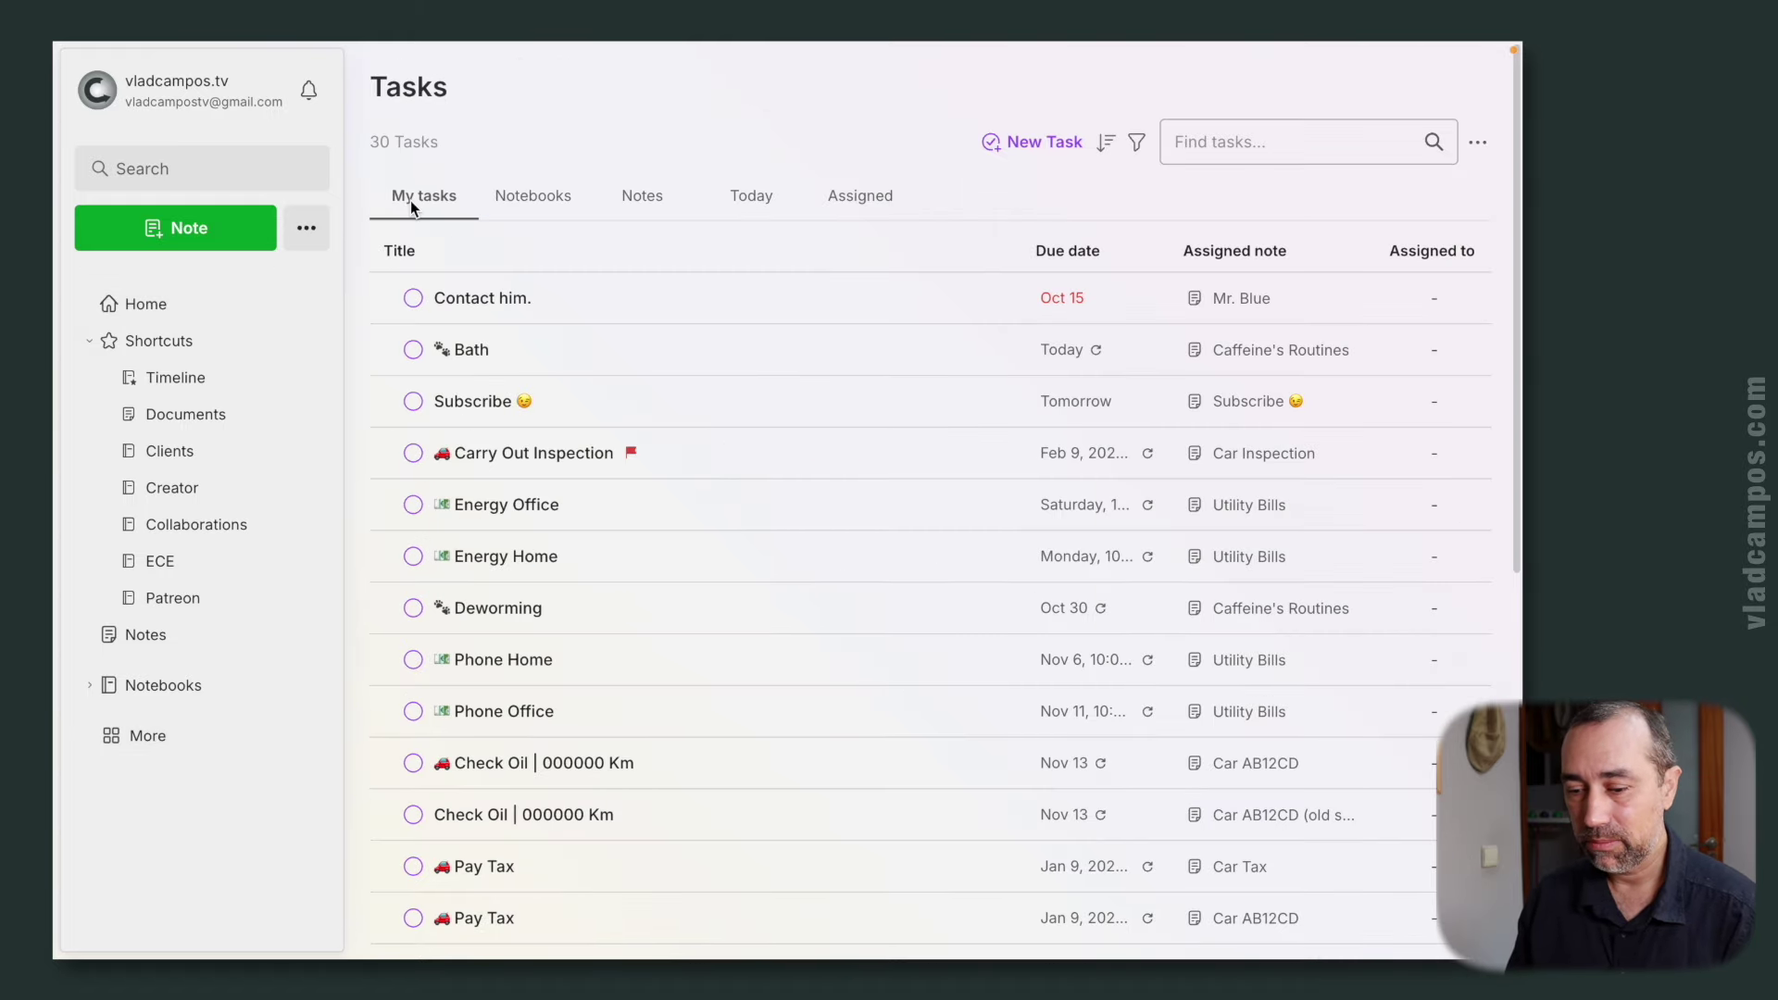
click(537, 196)
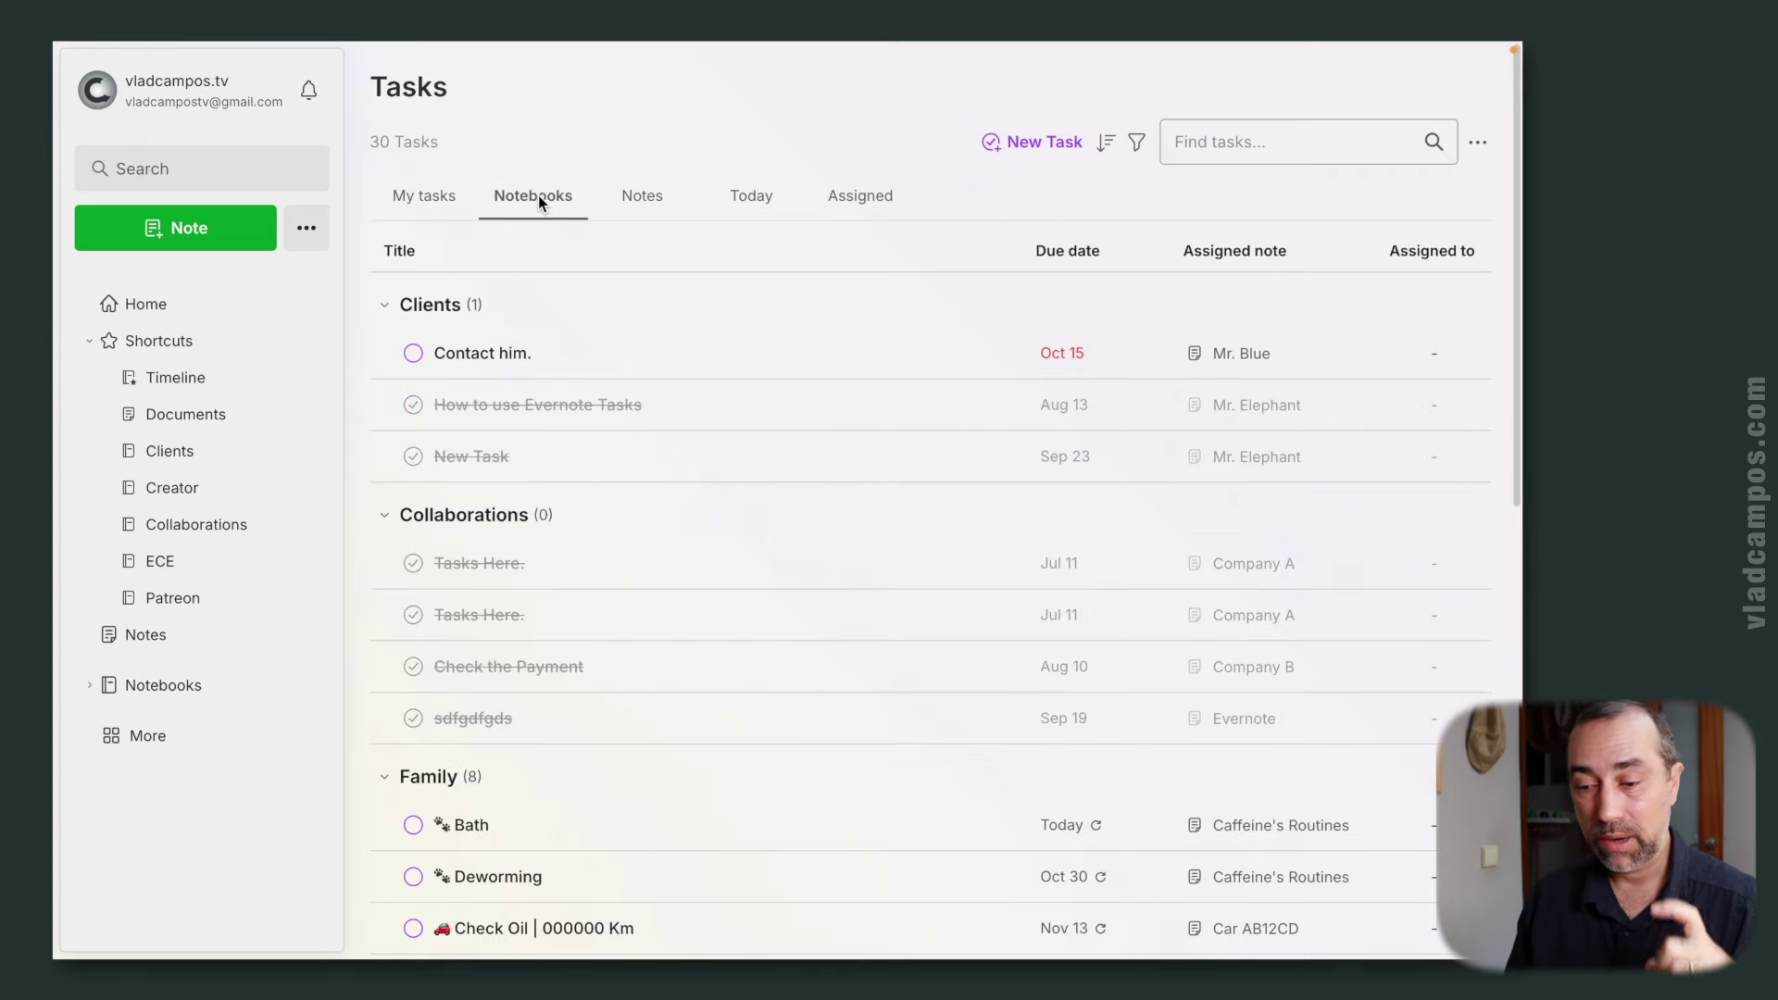
click(630, 197)
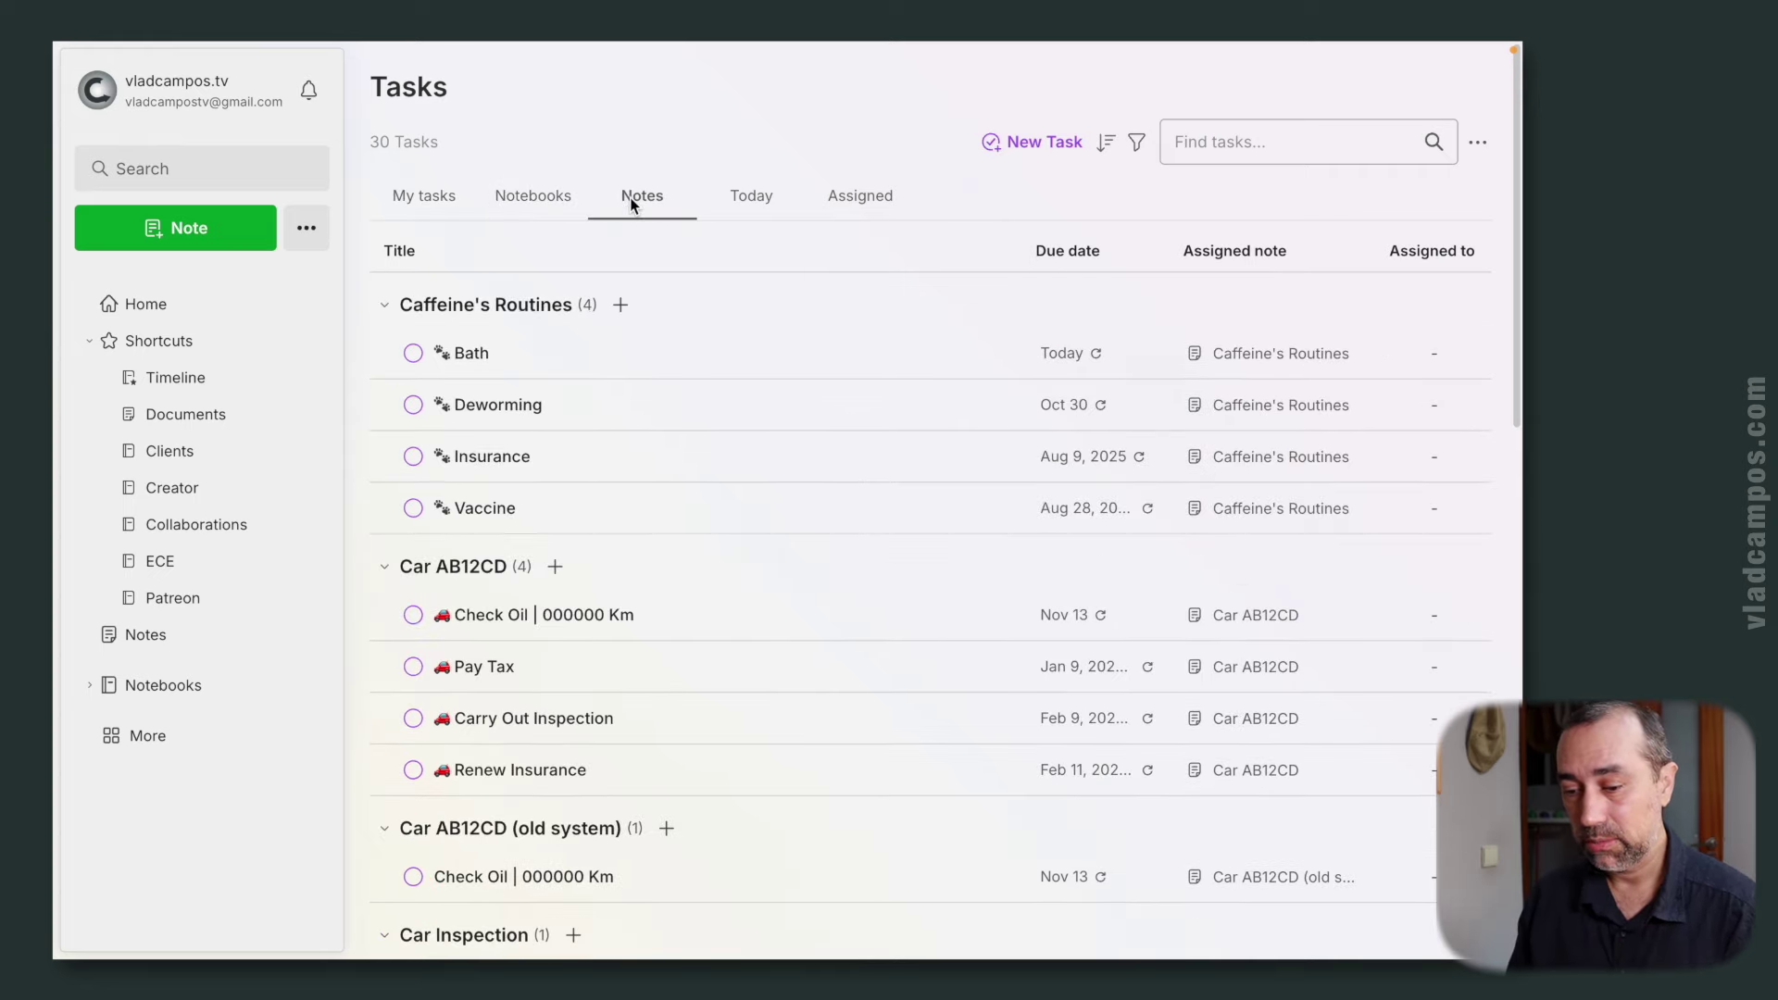
click(750, 204)
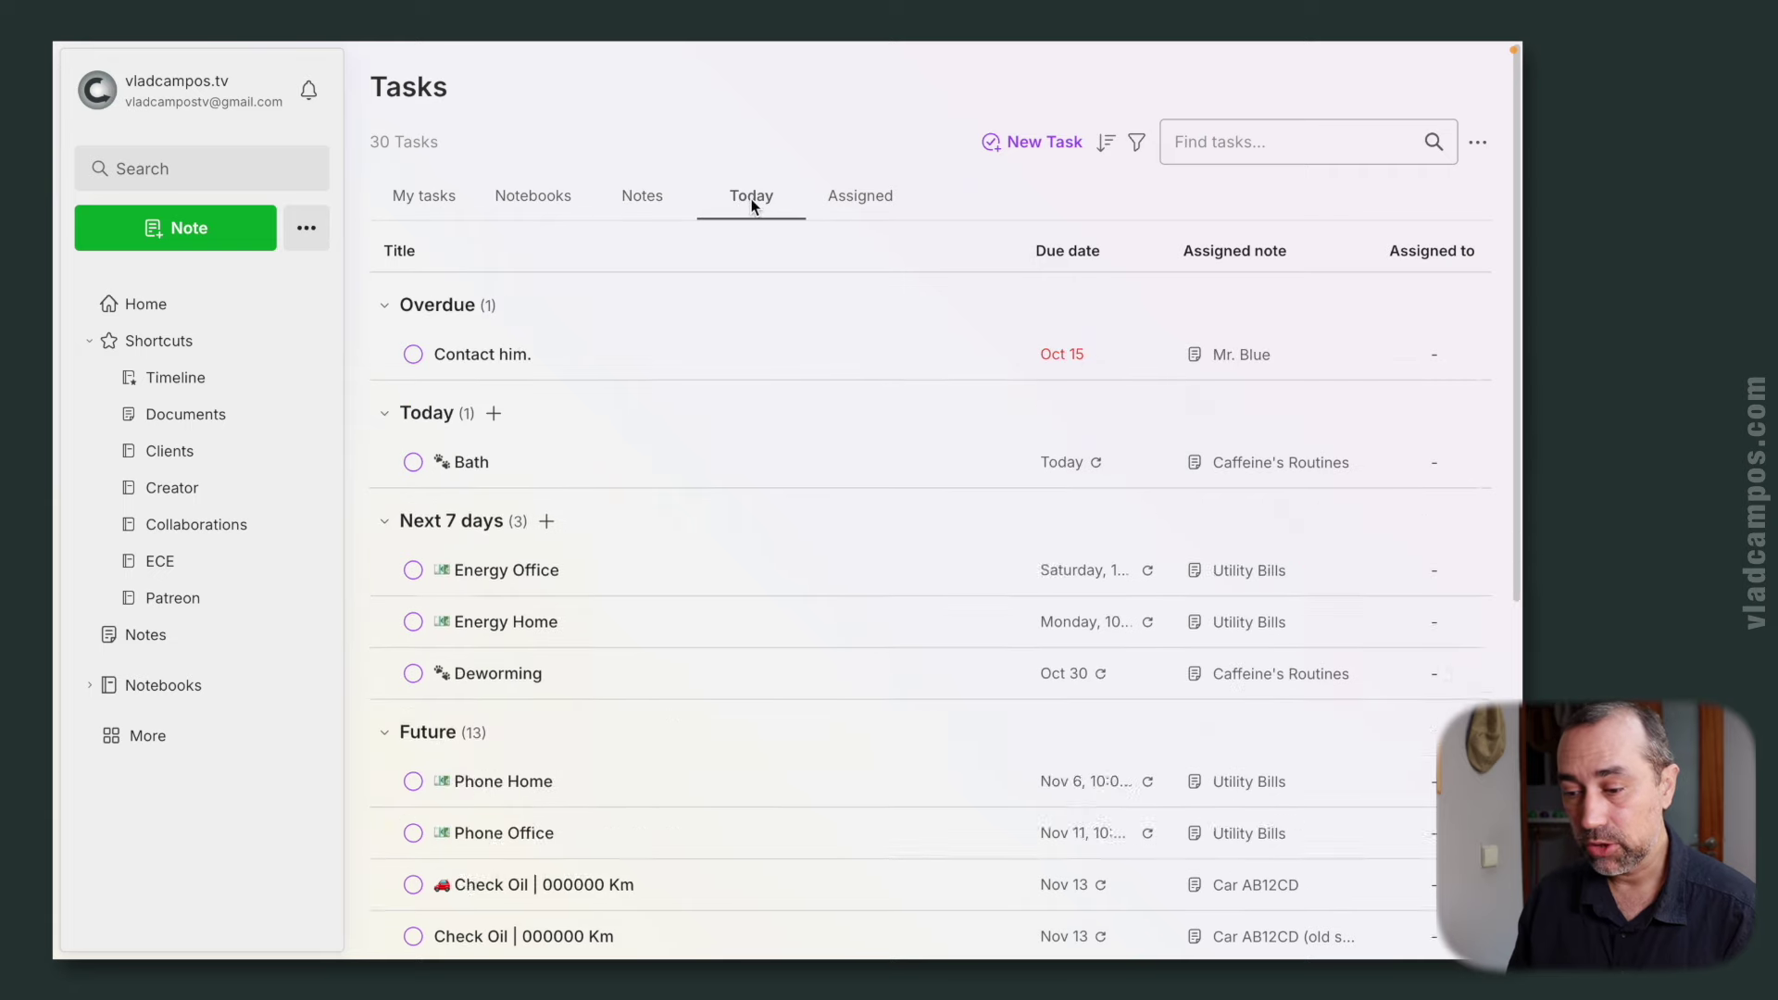
click(862, 206)
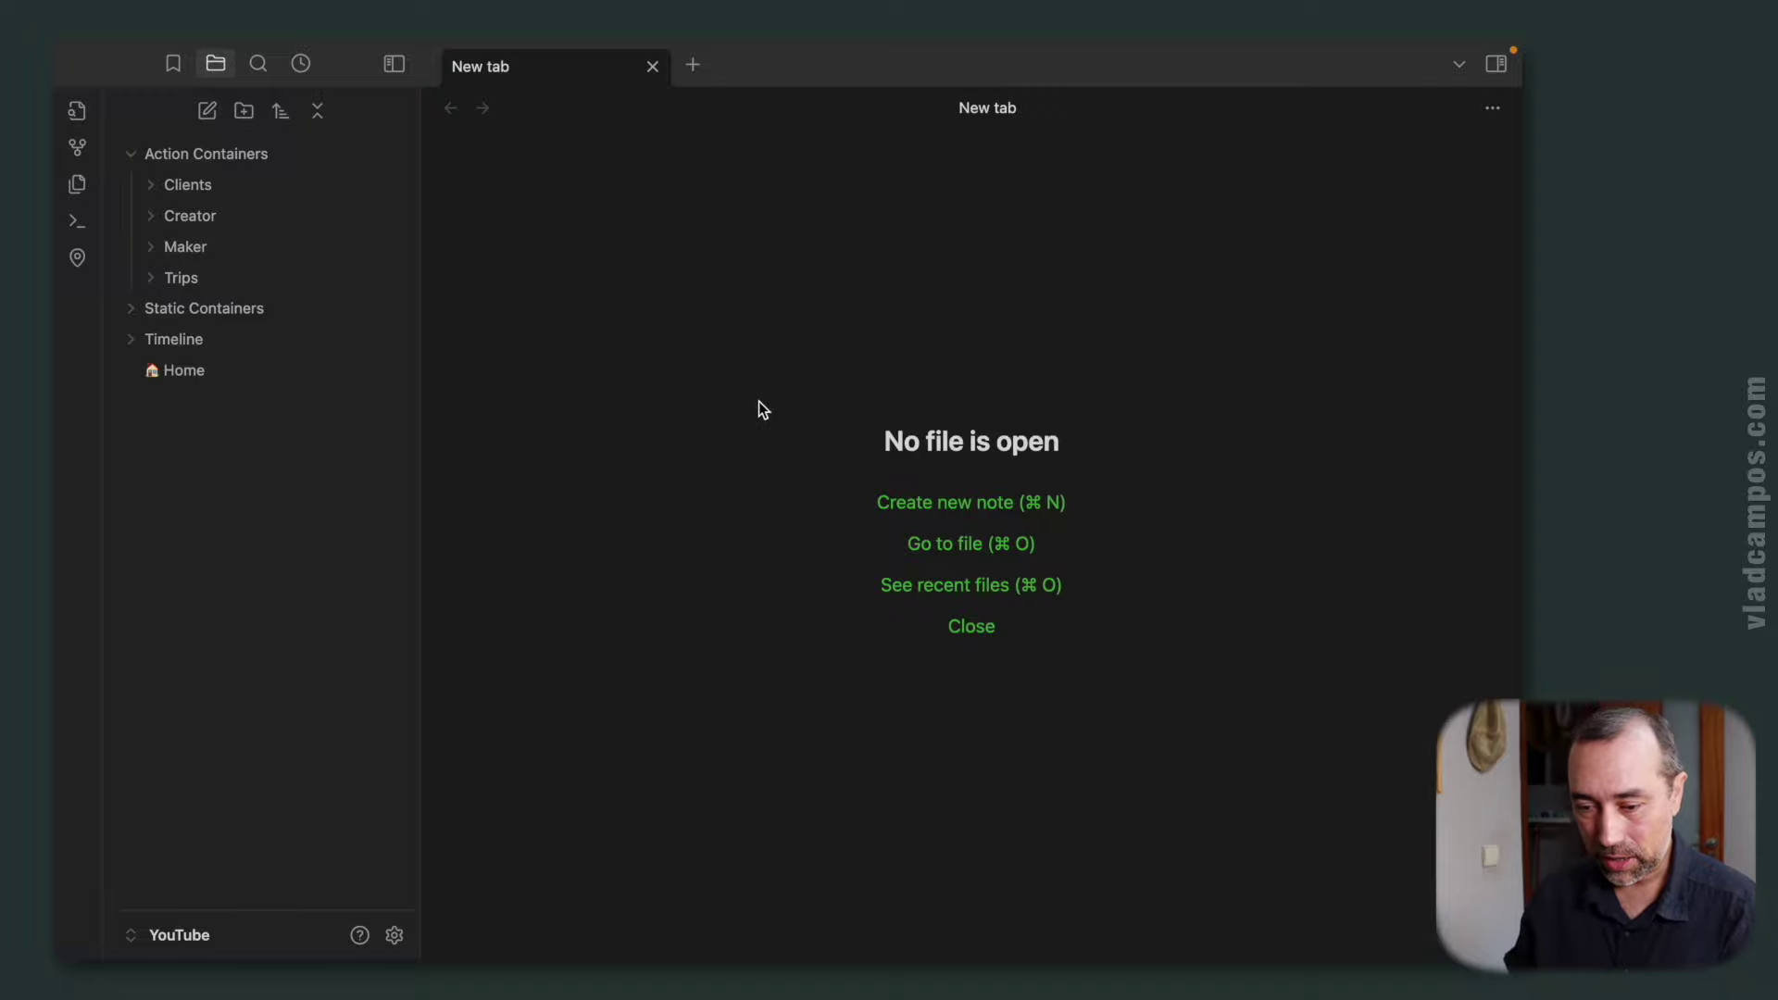
- Add a note titled 'Tasks' under Action Containers, correcting the 'Taks' typo
right_click(266, 153)
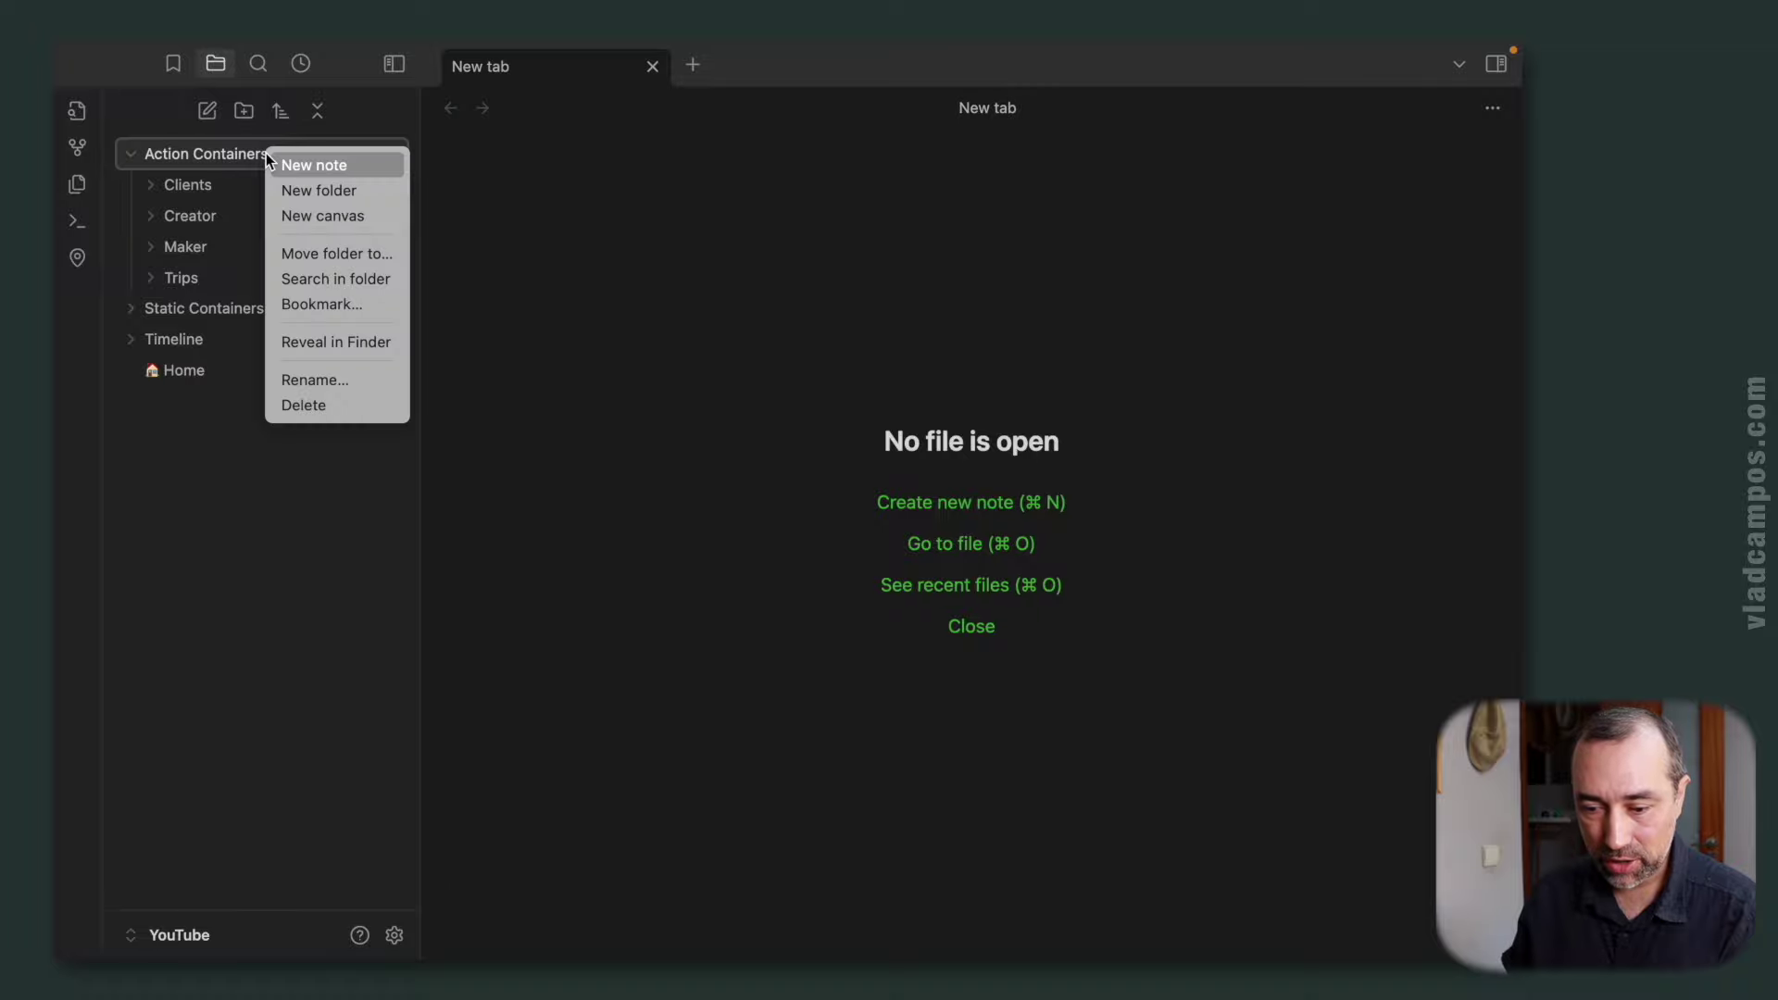
click(331, 165)
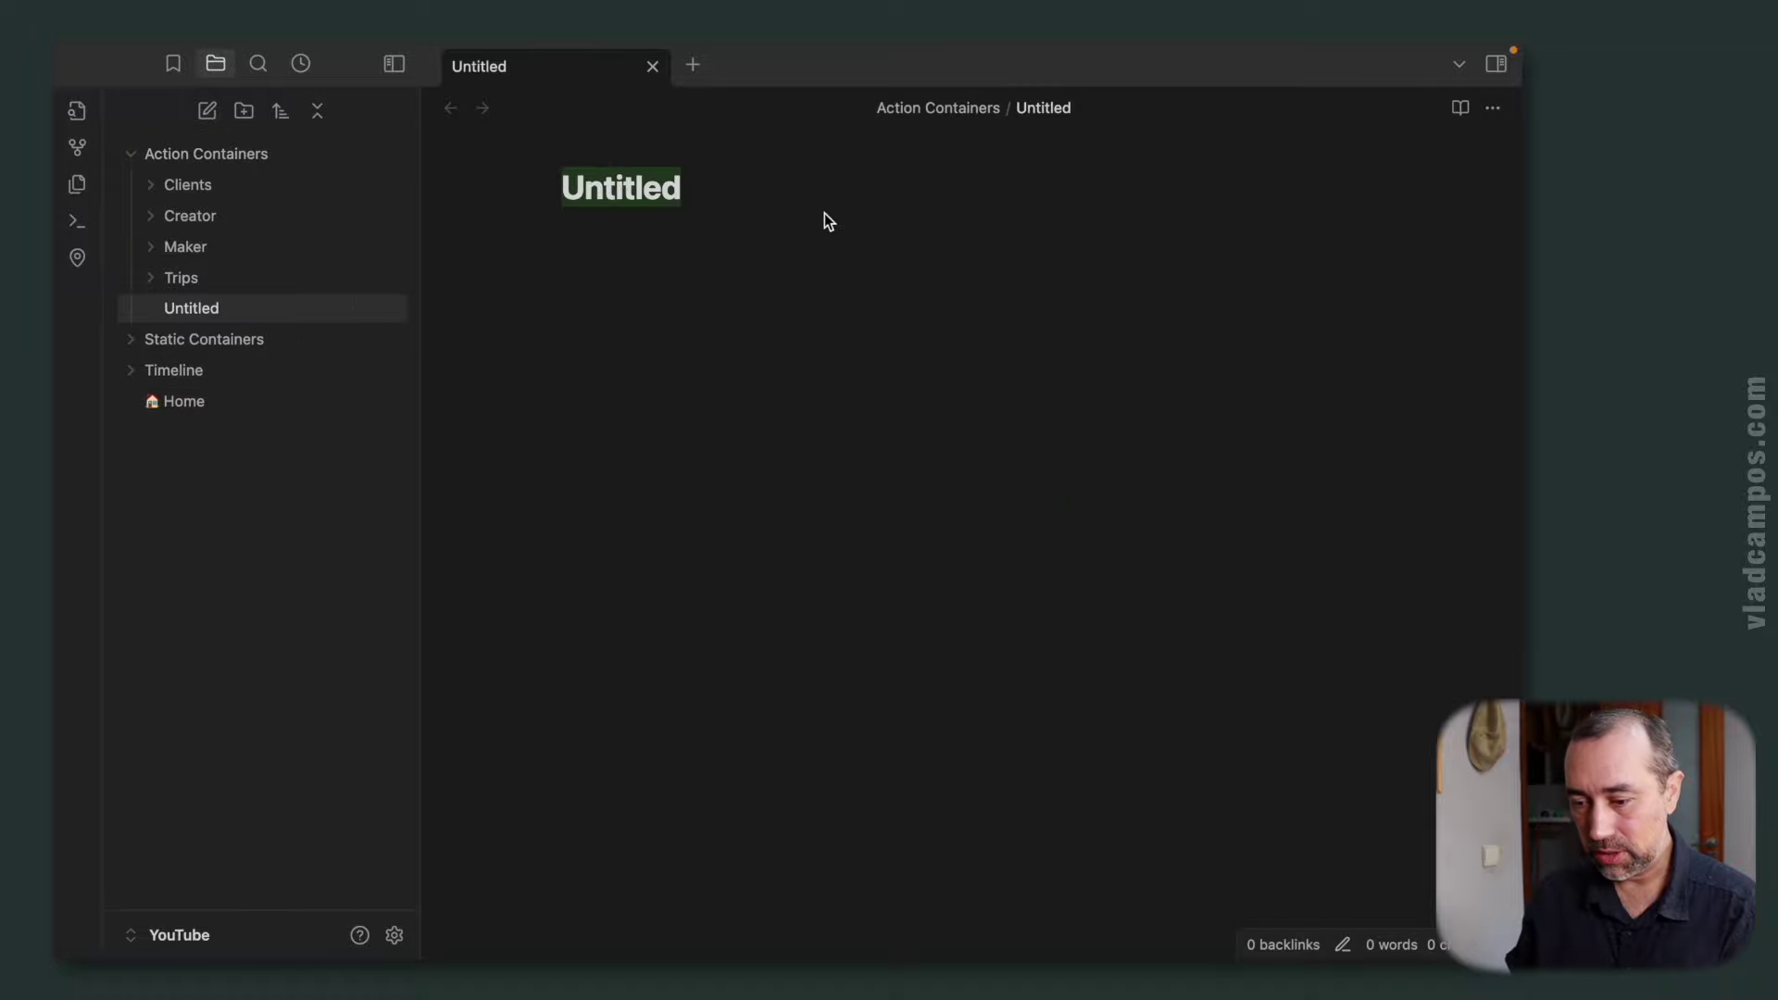
text(Taks)
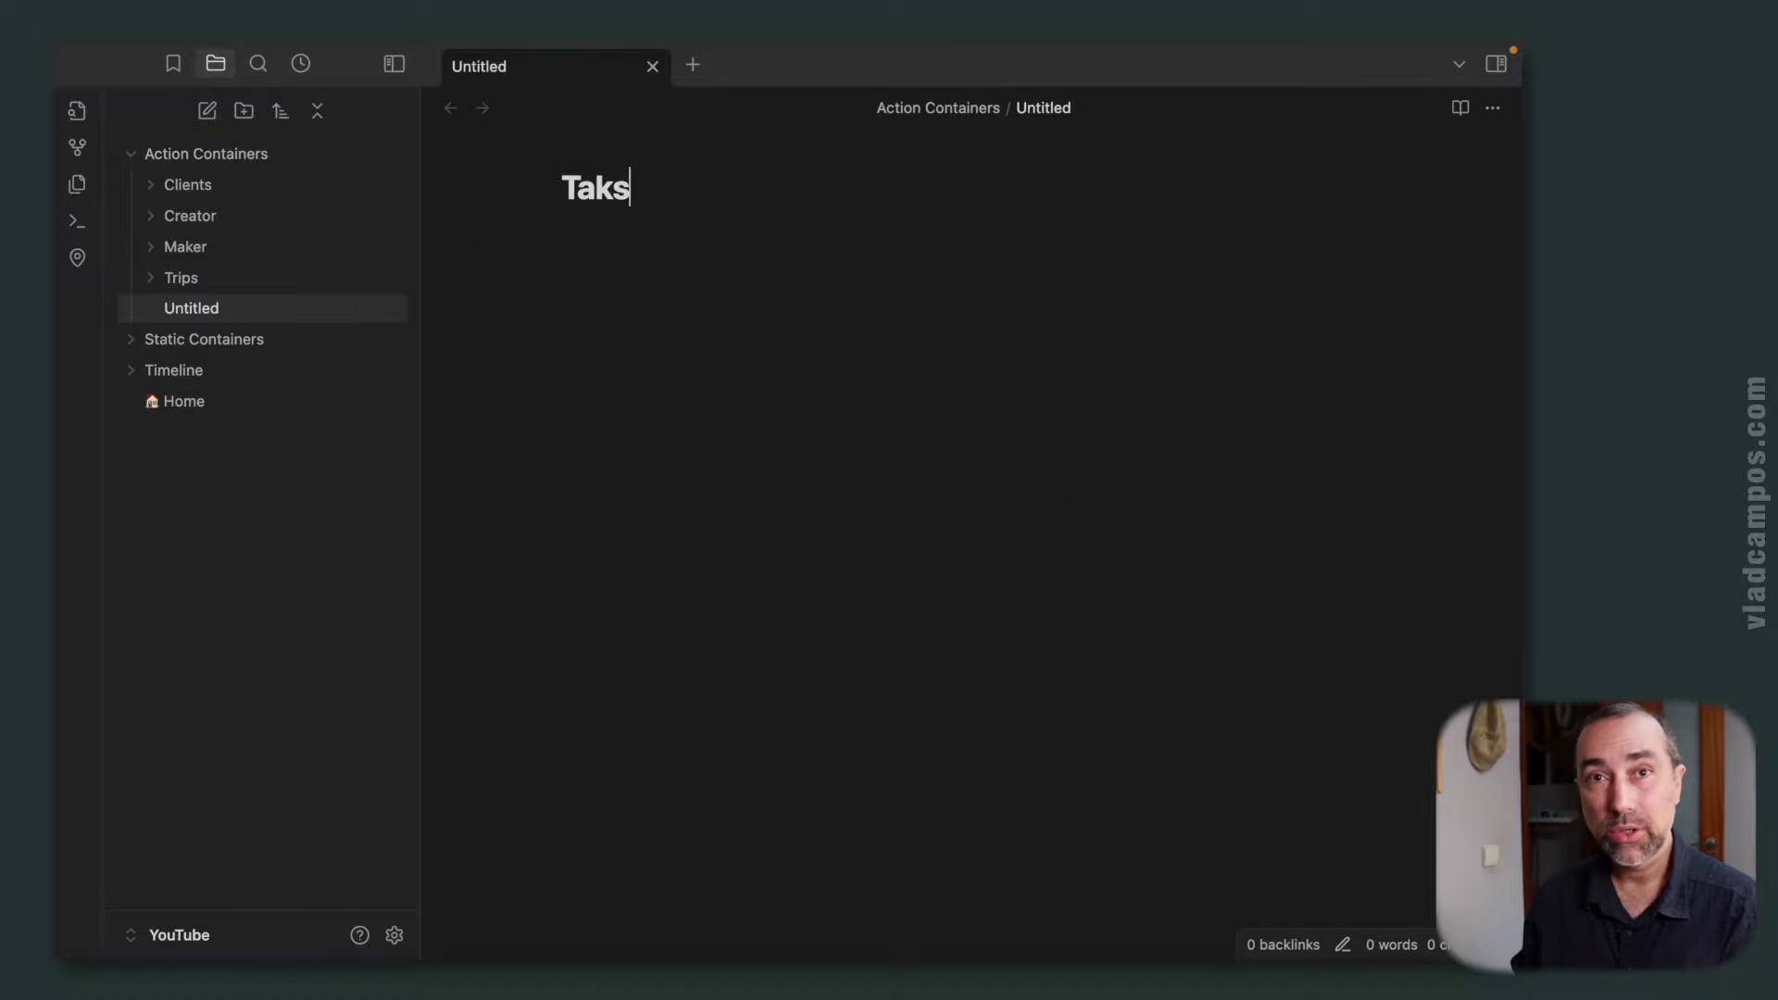
key(BackSpace)
key(BackSpace)
text(sks)
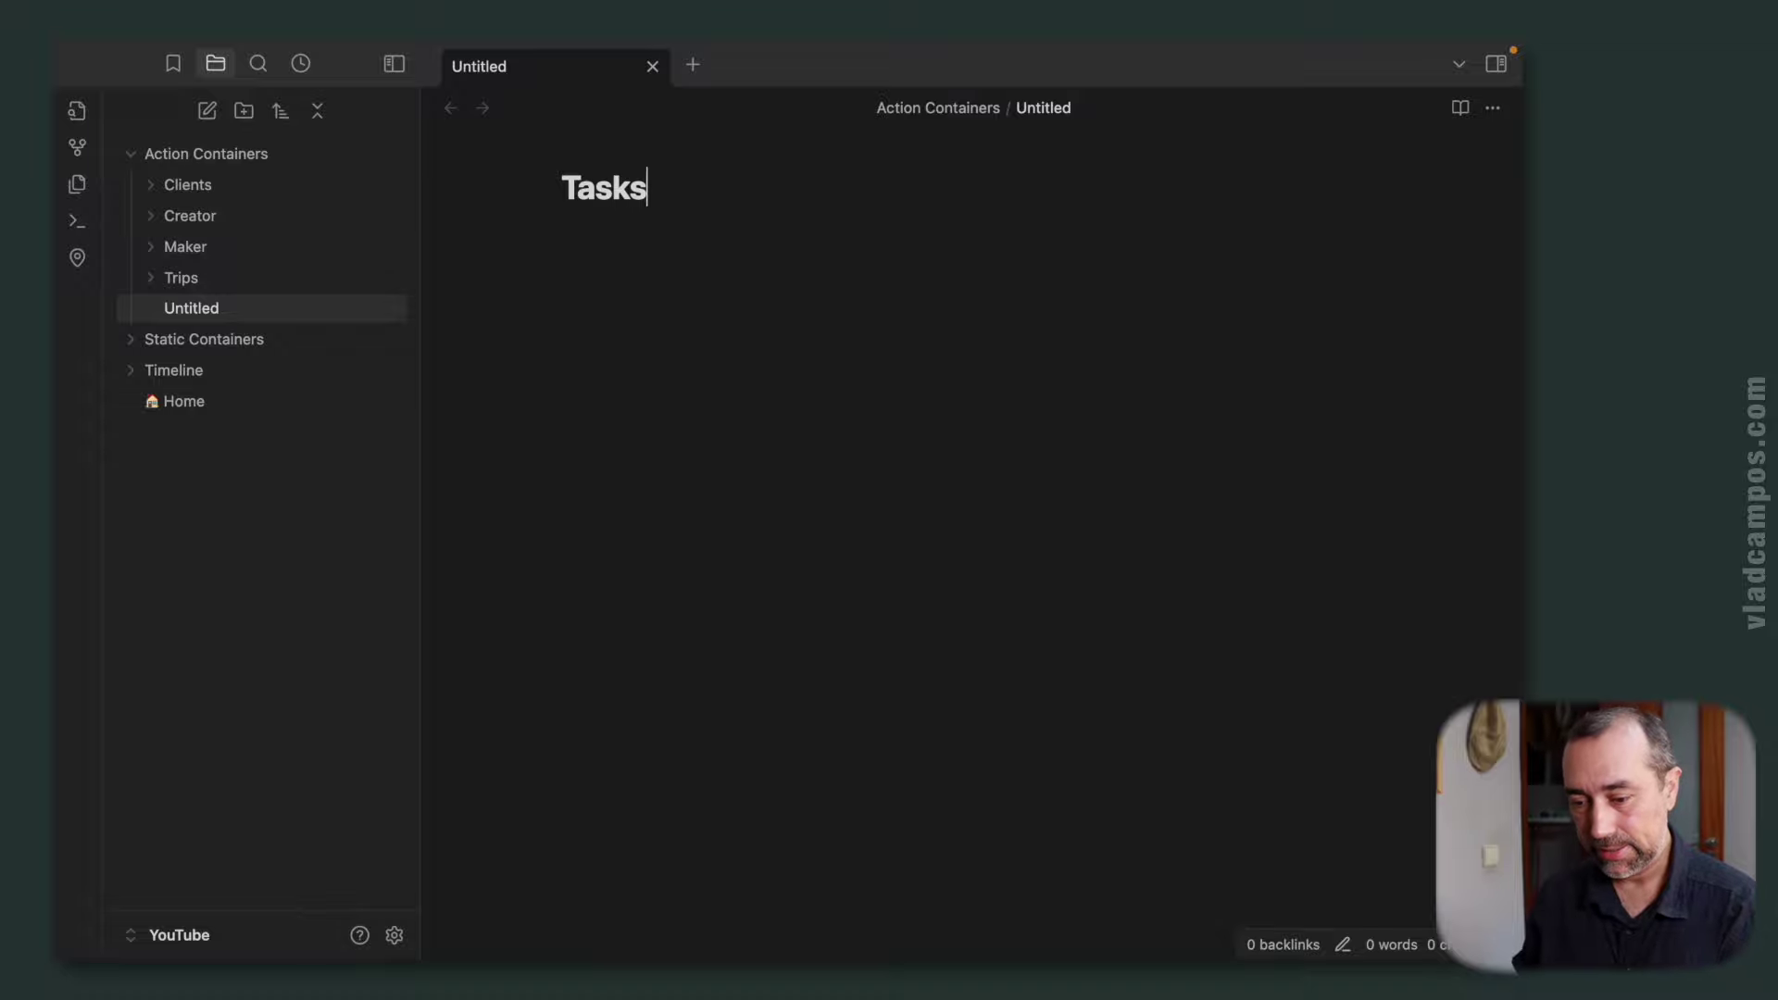
key(Return)
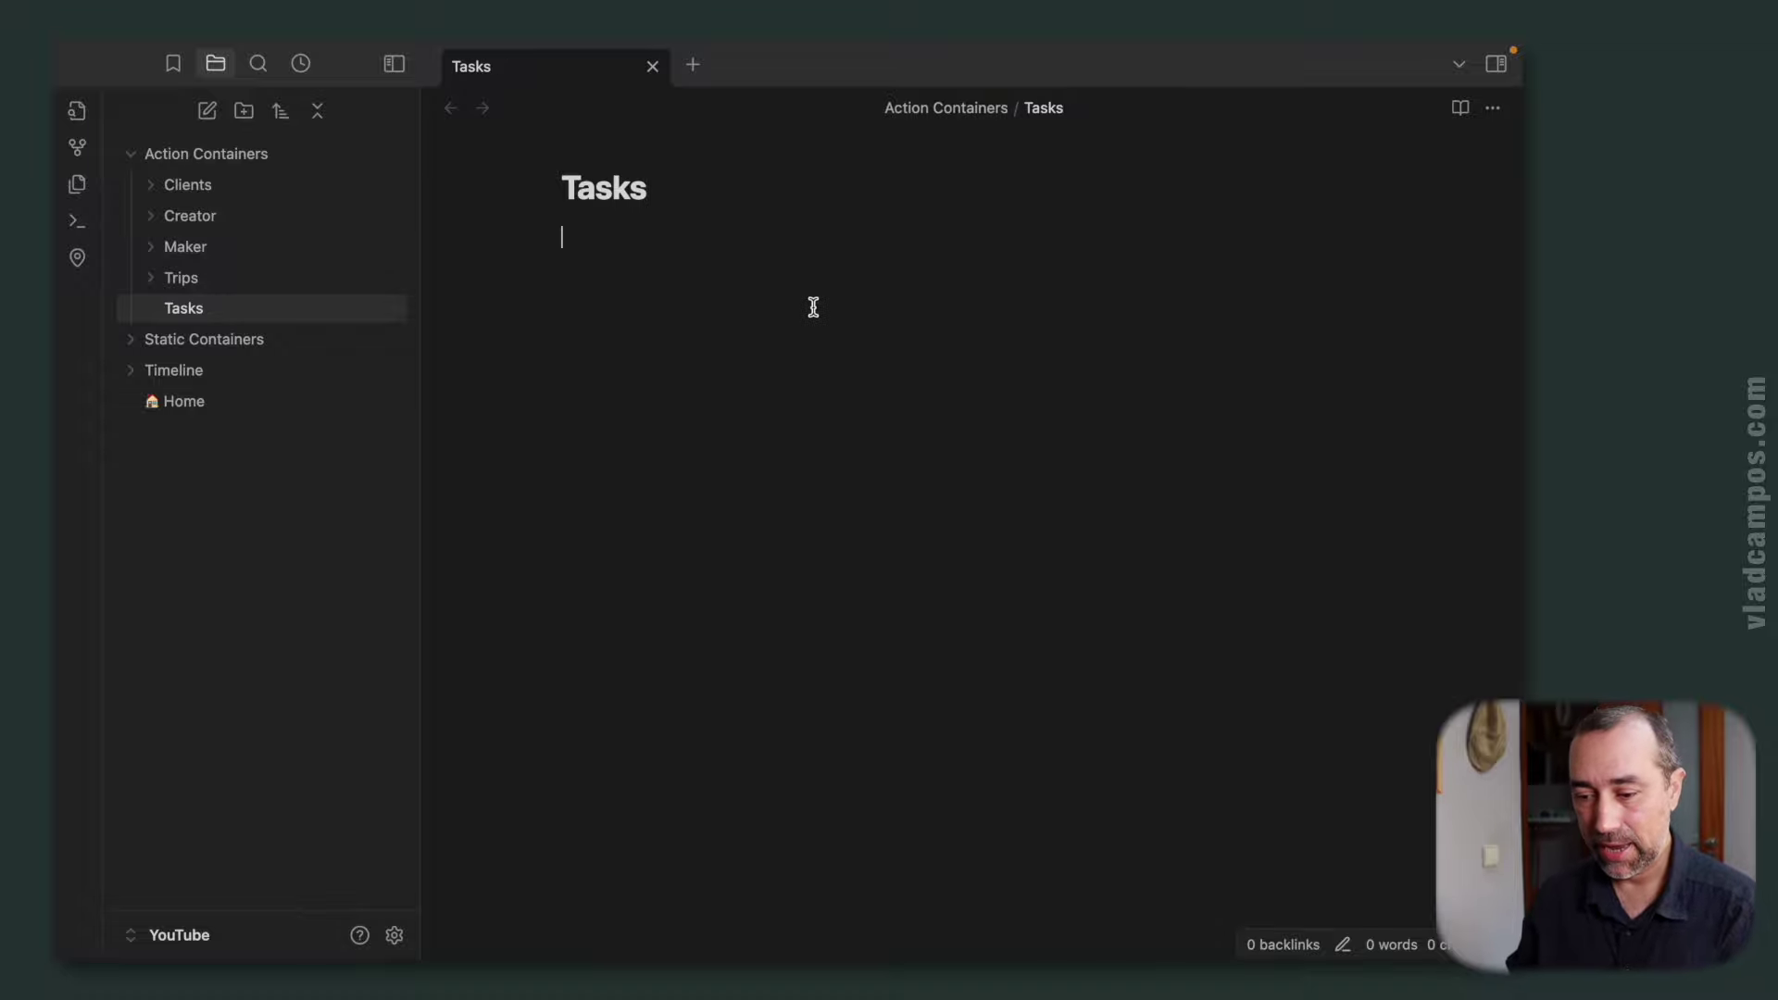
- Create a new note named 'New A' in the Clients folder
right_click(225, 185)
click(263, 196)
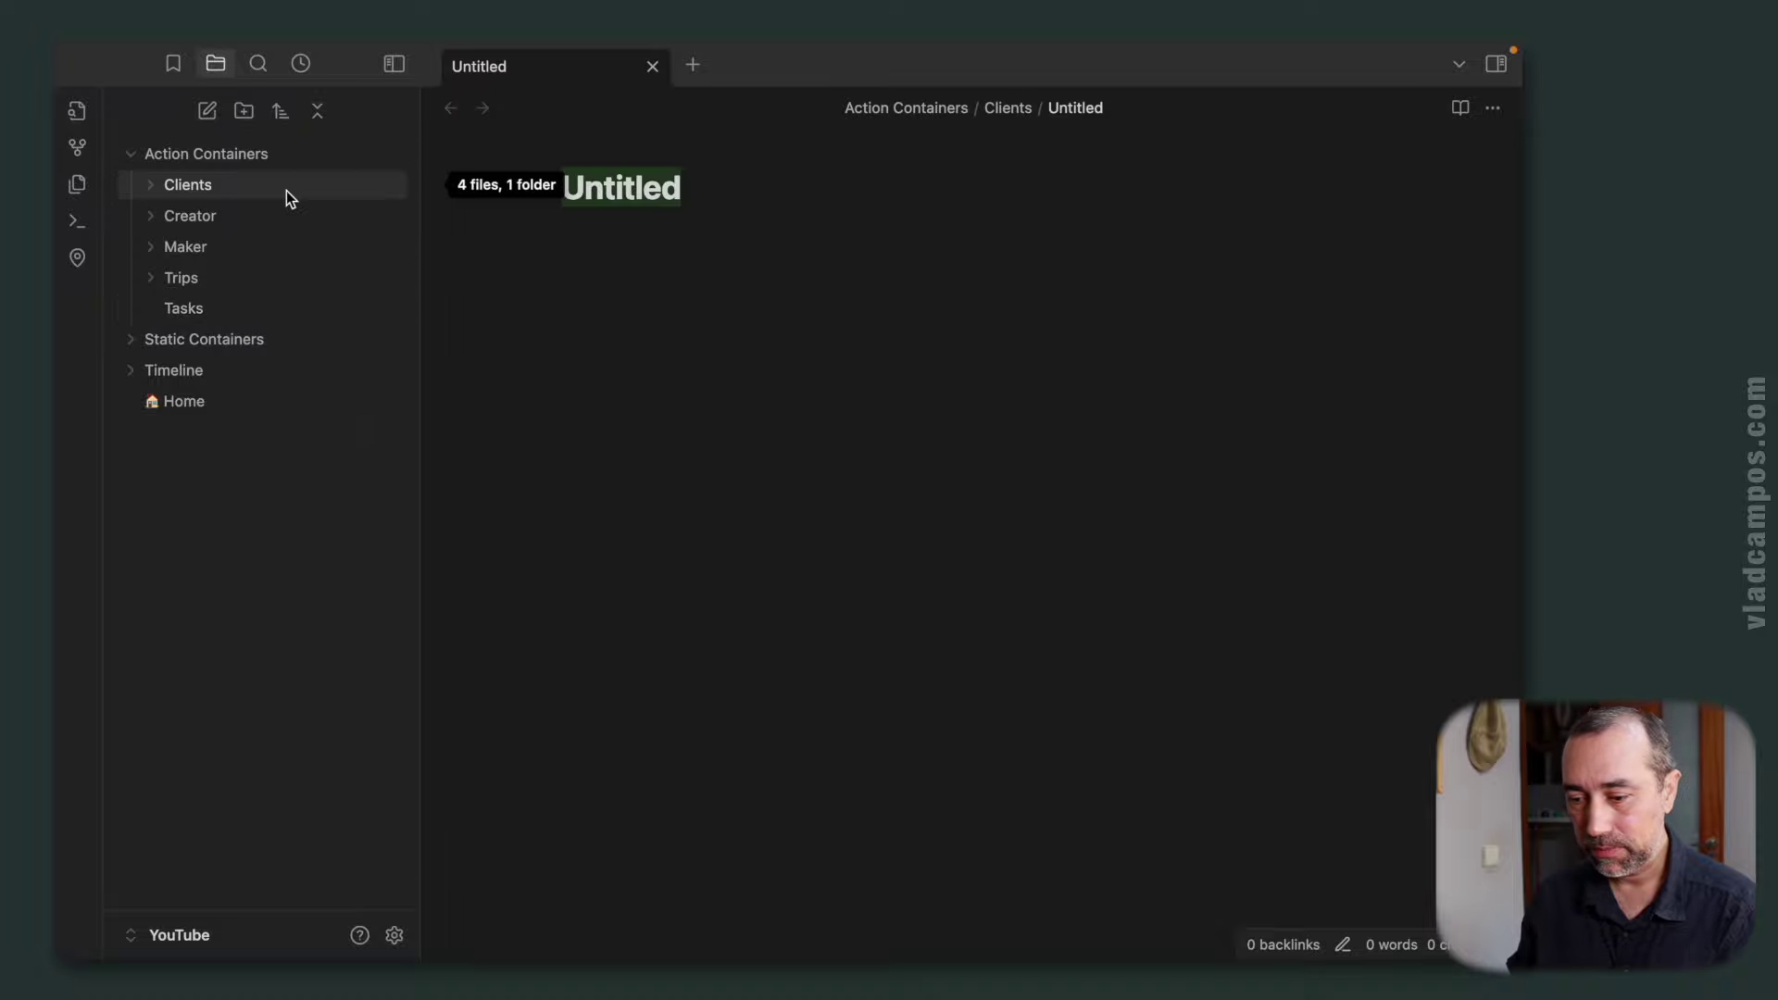
text(New A)
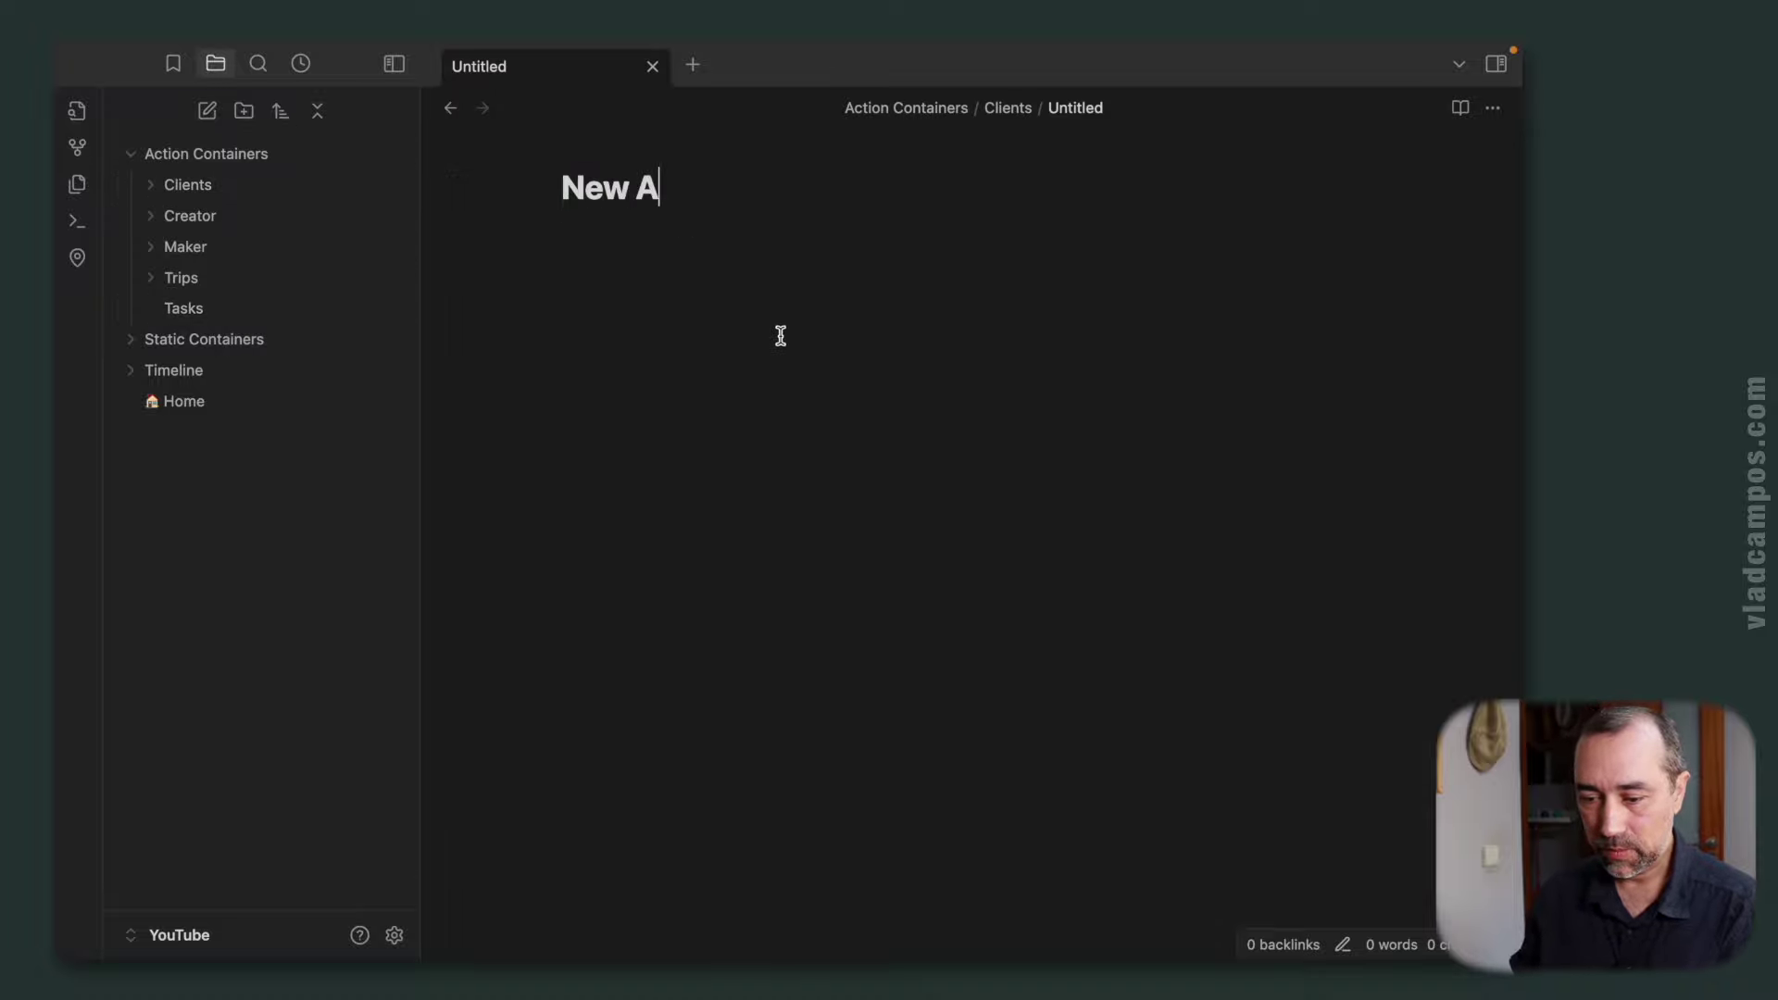
key(Return)
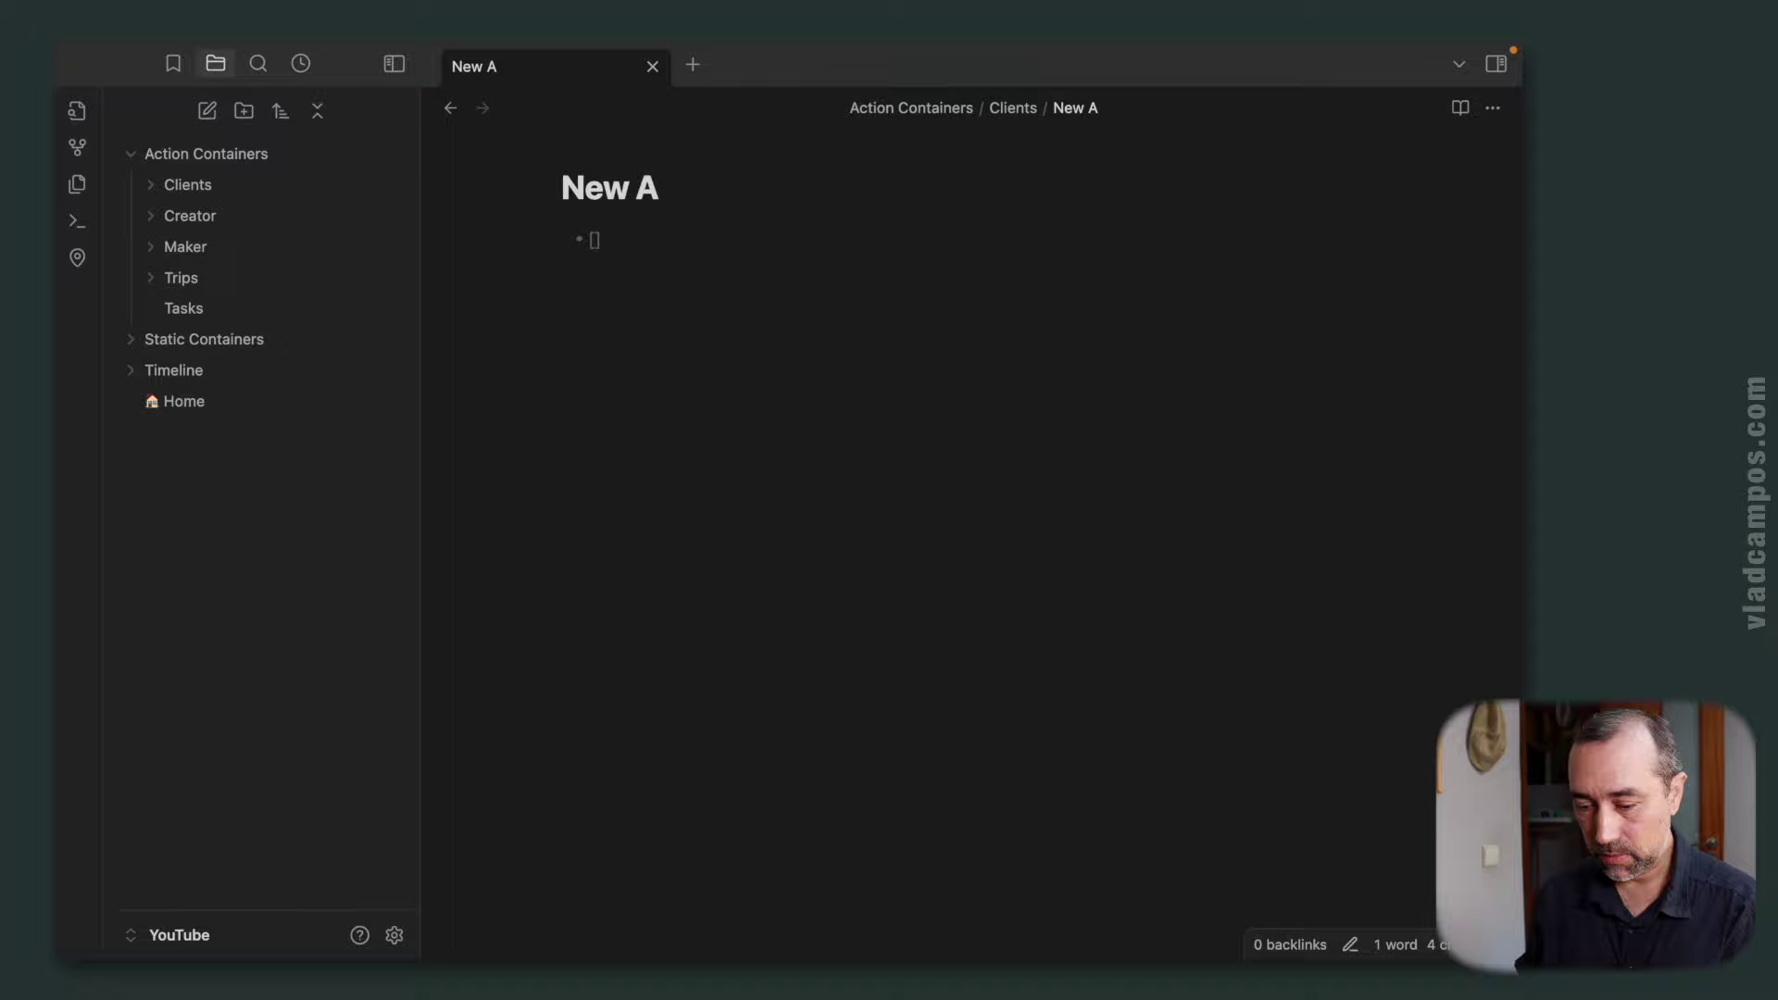
- Add the task 'Call Mr. A' due tomorrow, 2024-10-24, then return to the Tasks note
text([ ] )
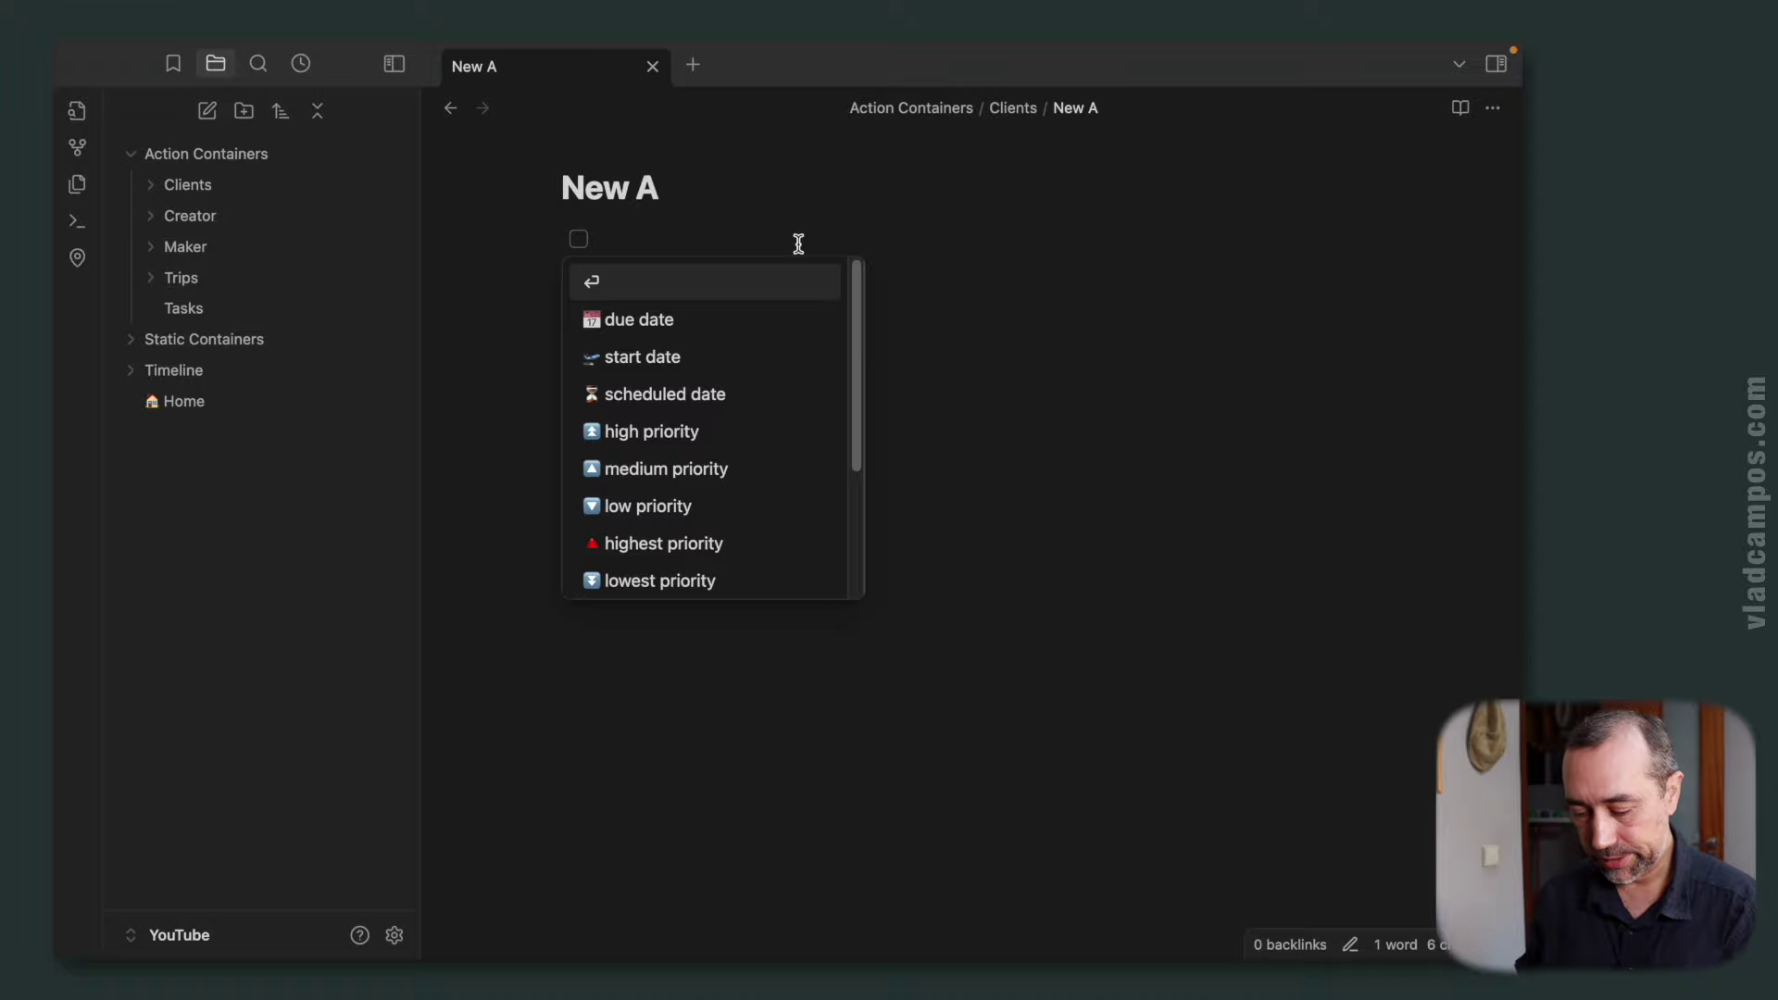
text(Call)
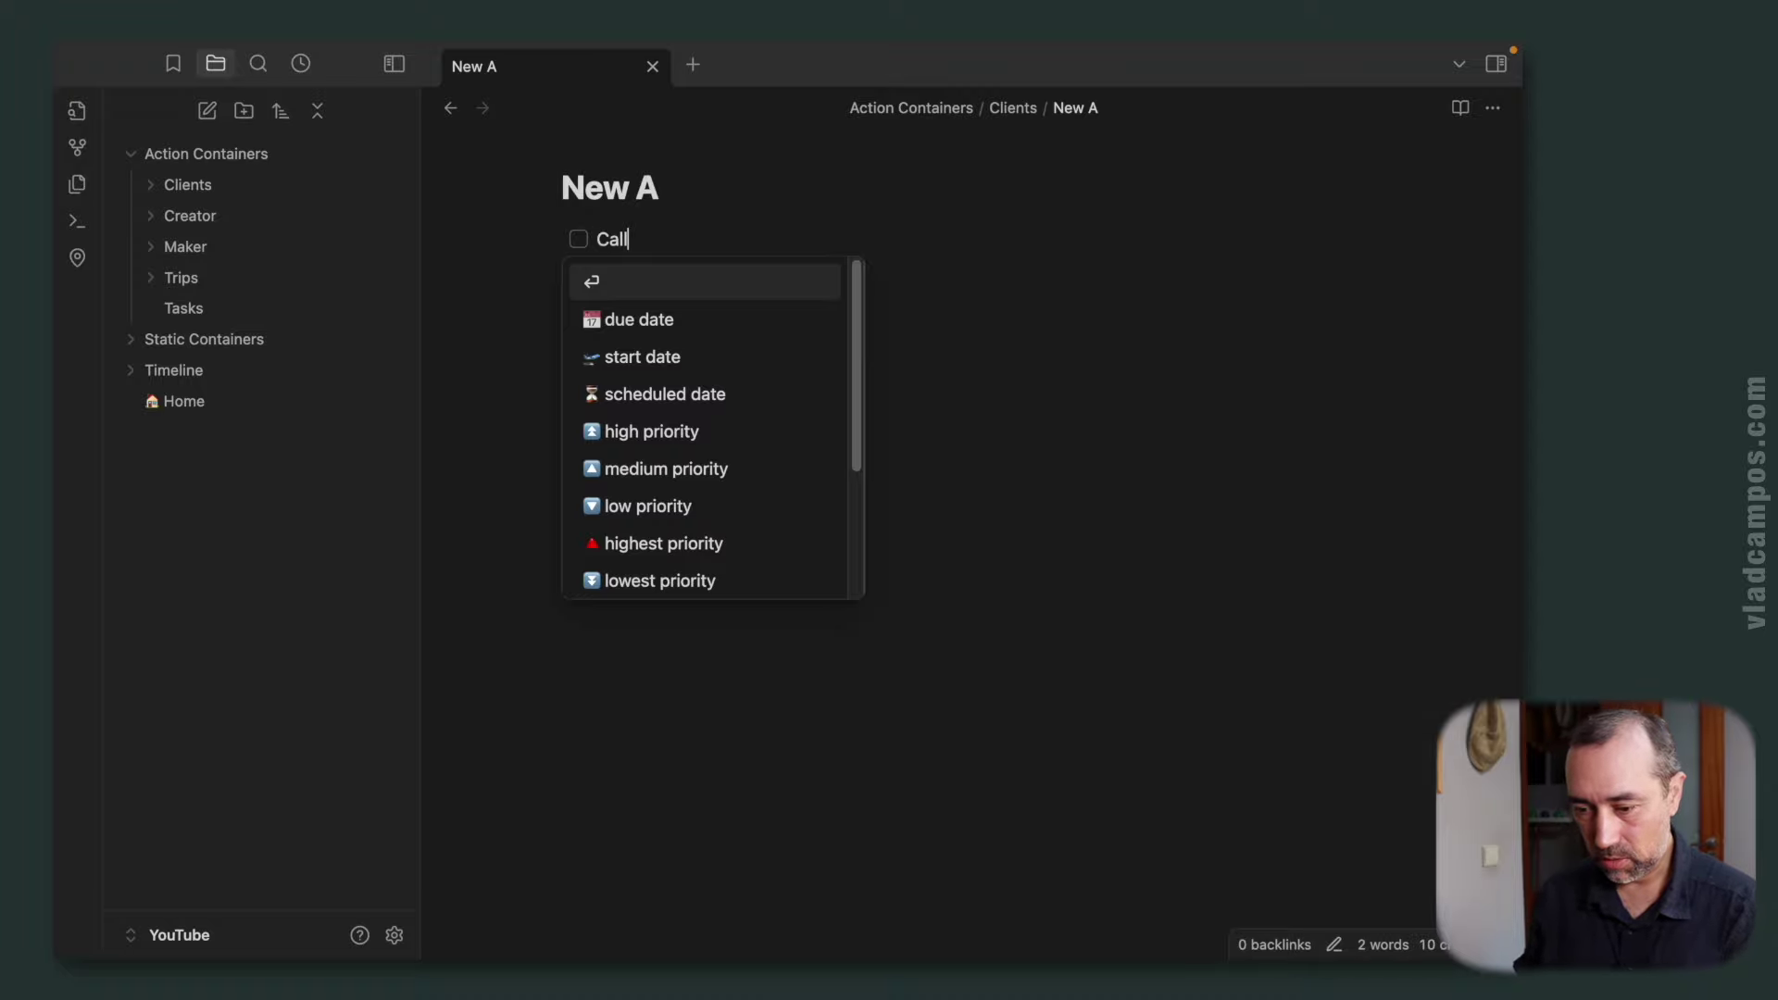
text( Mr. A)
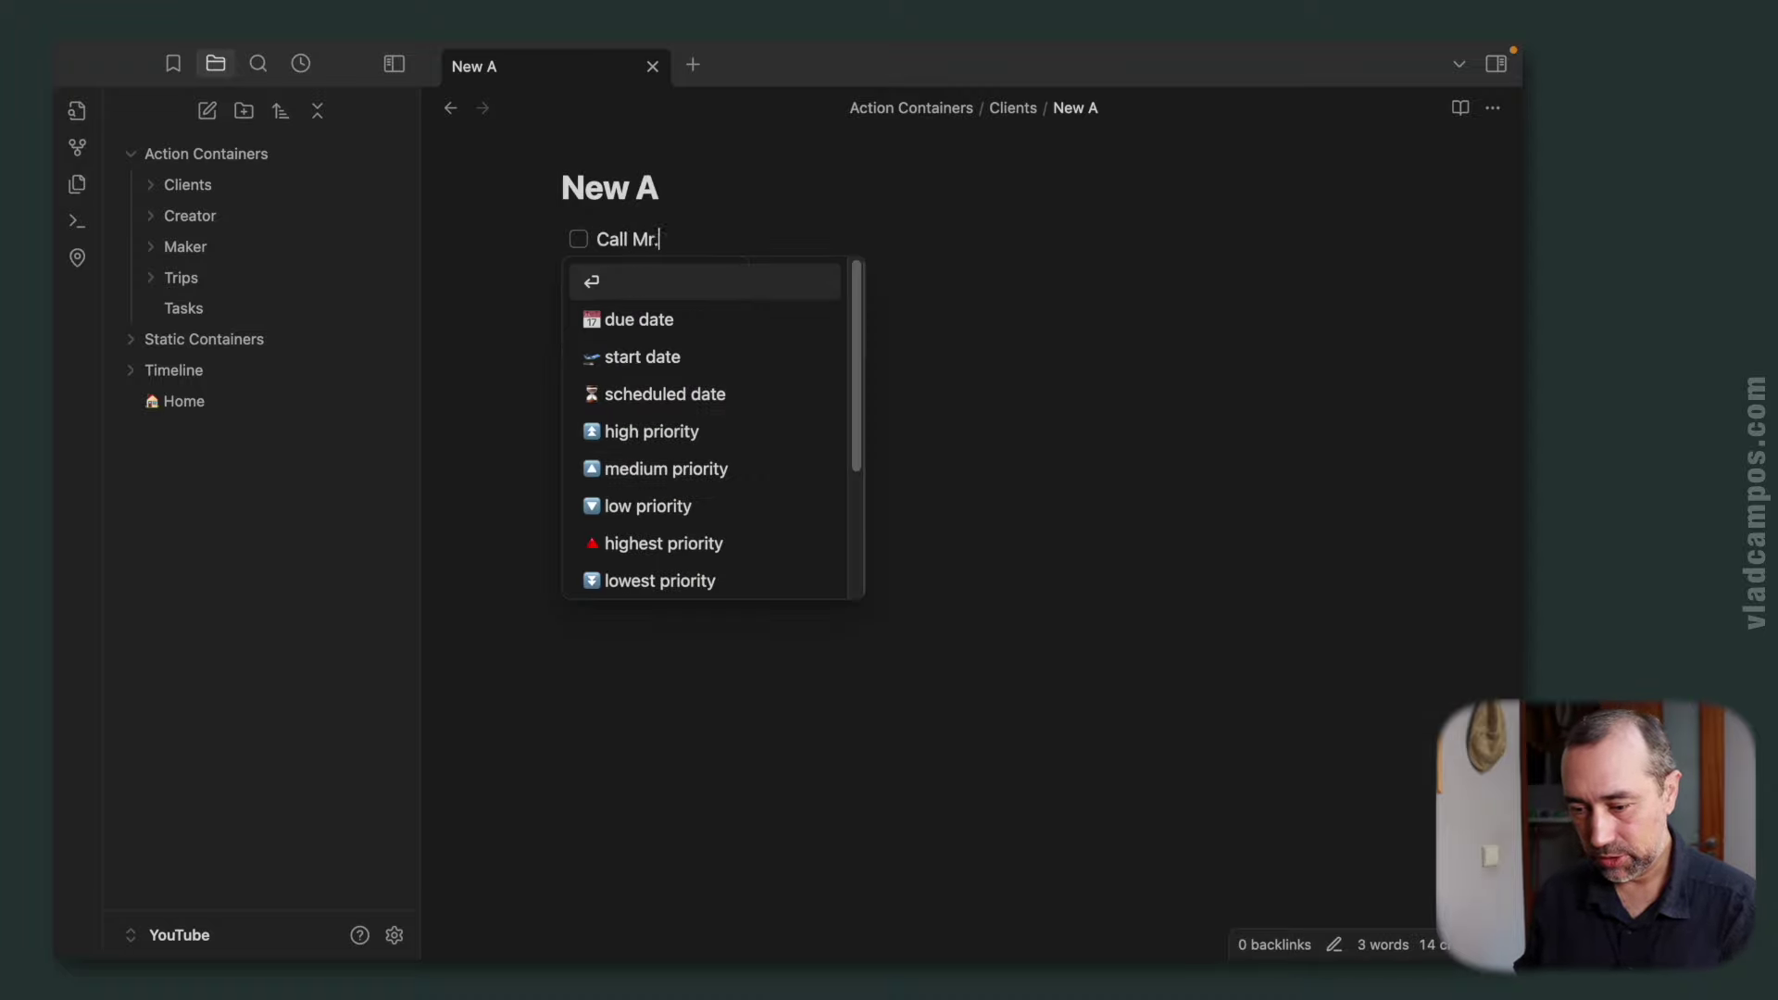
click(700, 320)
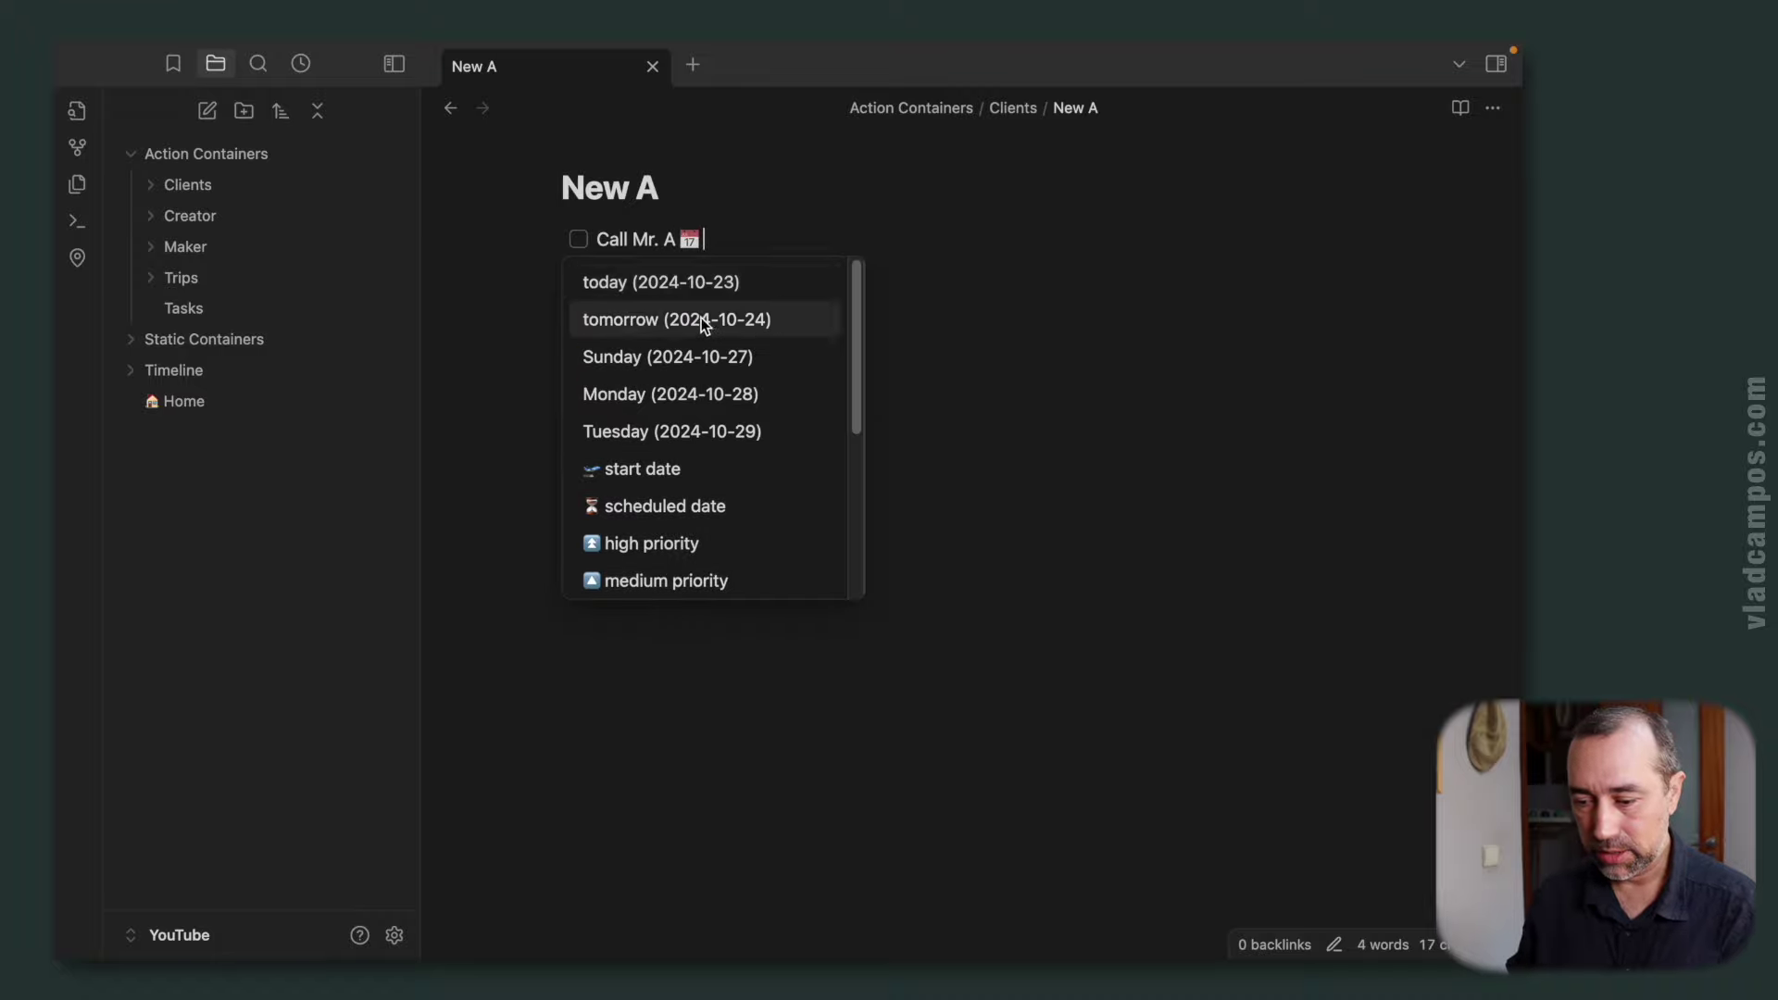
click(702, 319)
click(985, 251)
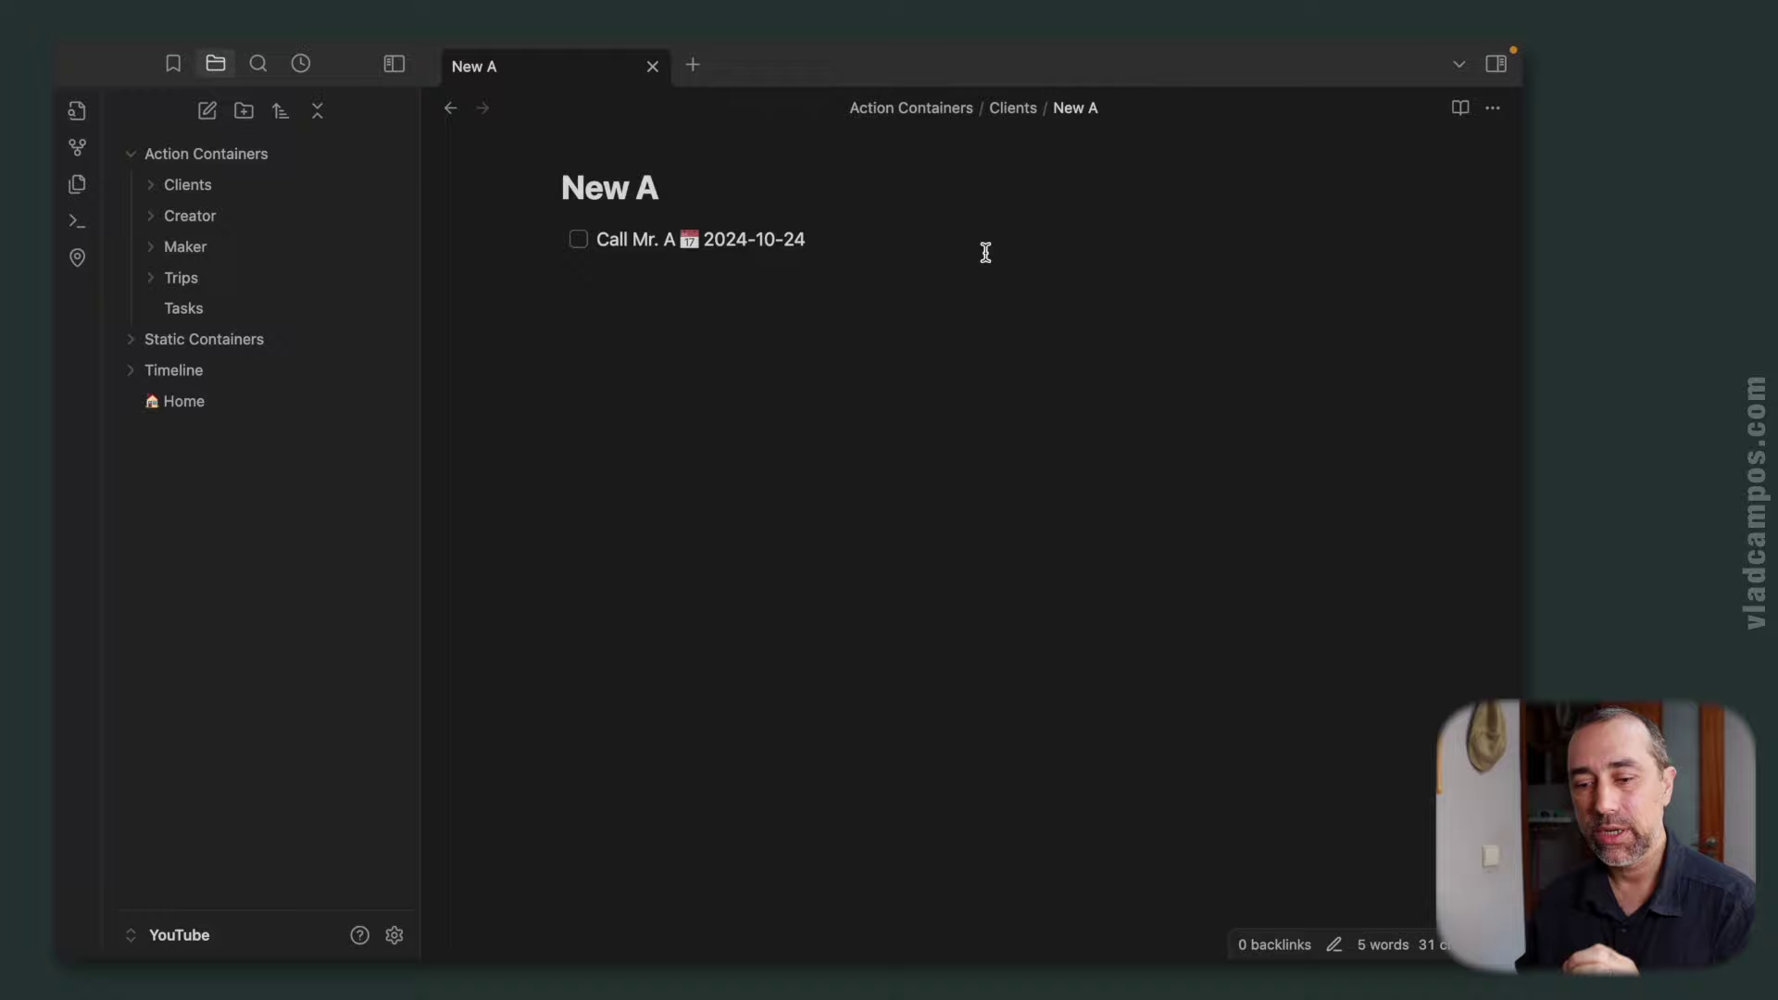
click(228, 307)
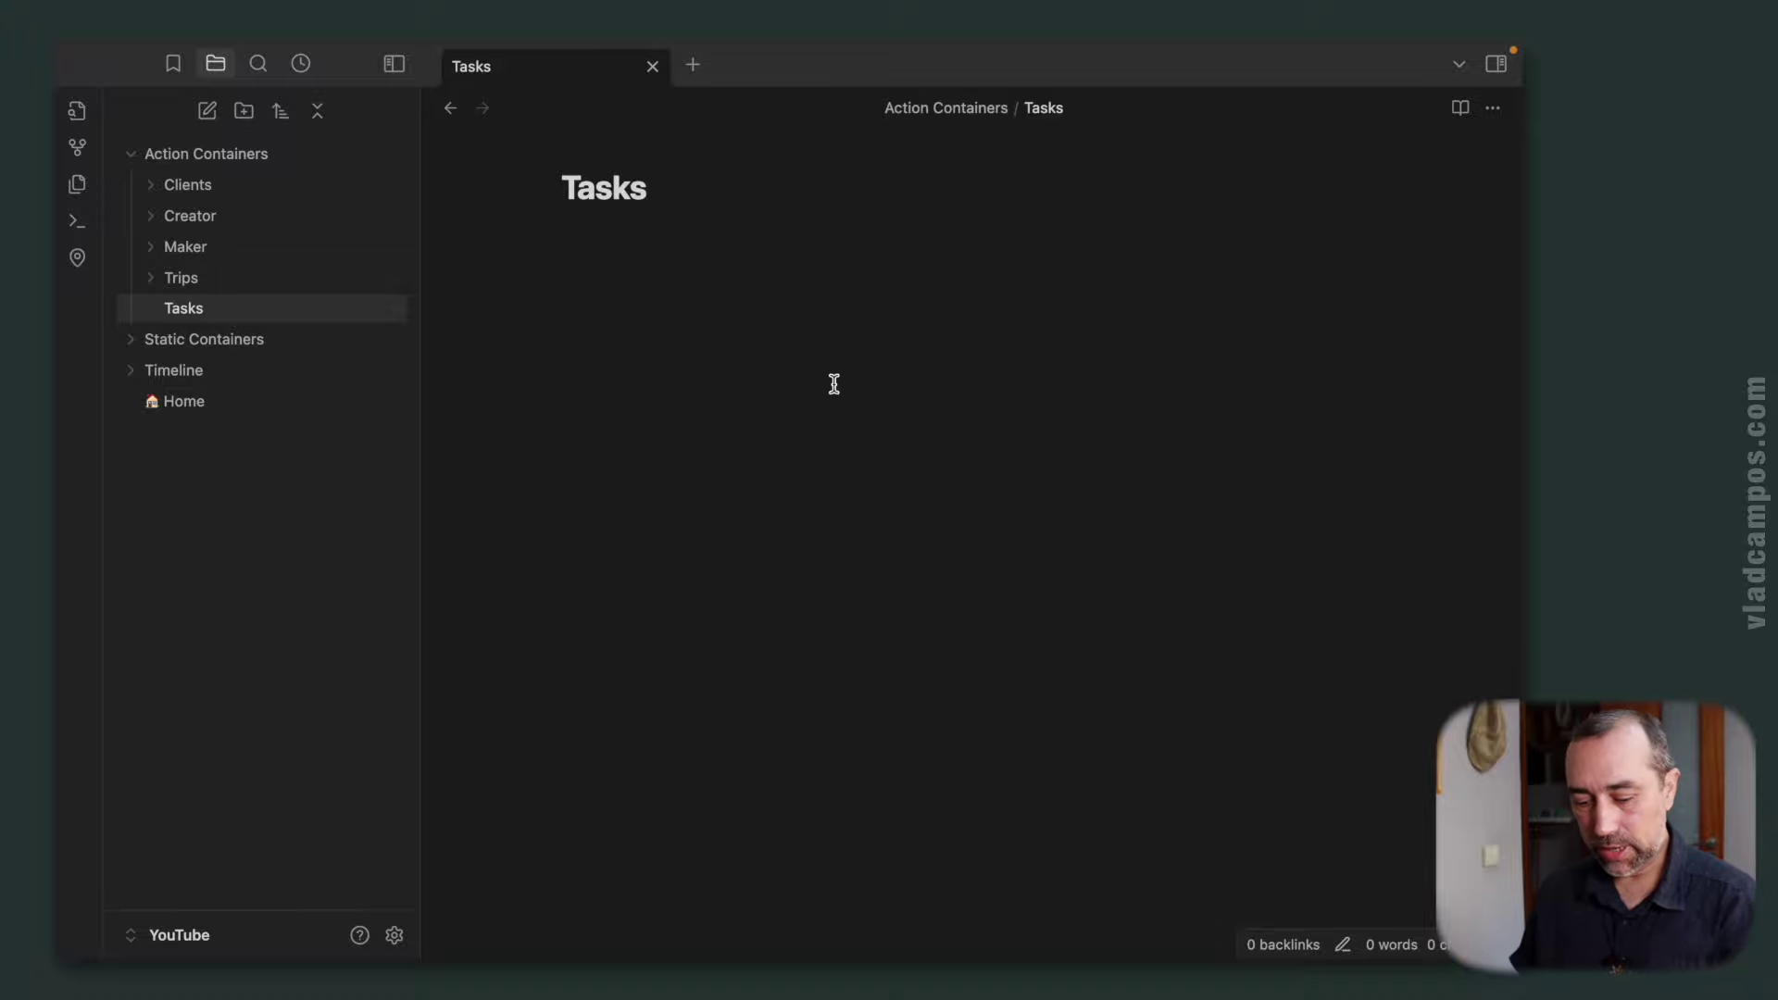
- Insert an empty ```tasks query block and preview it listing all vault tasks, including Call Mr. A
text(``)
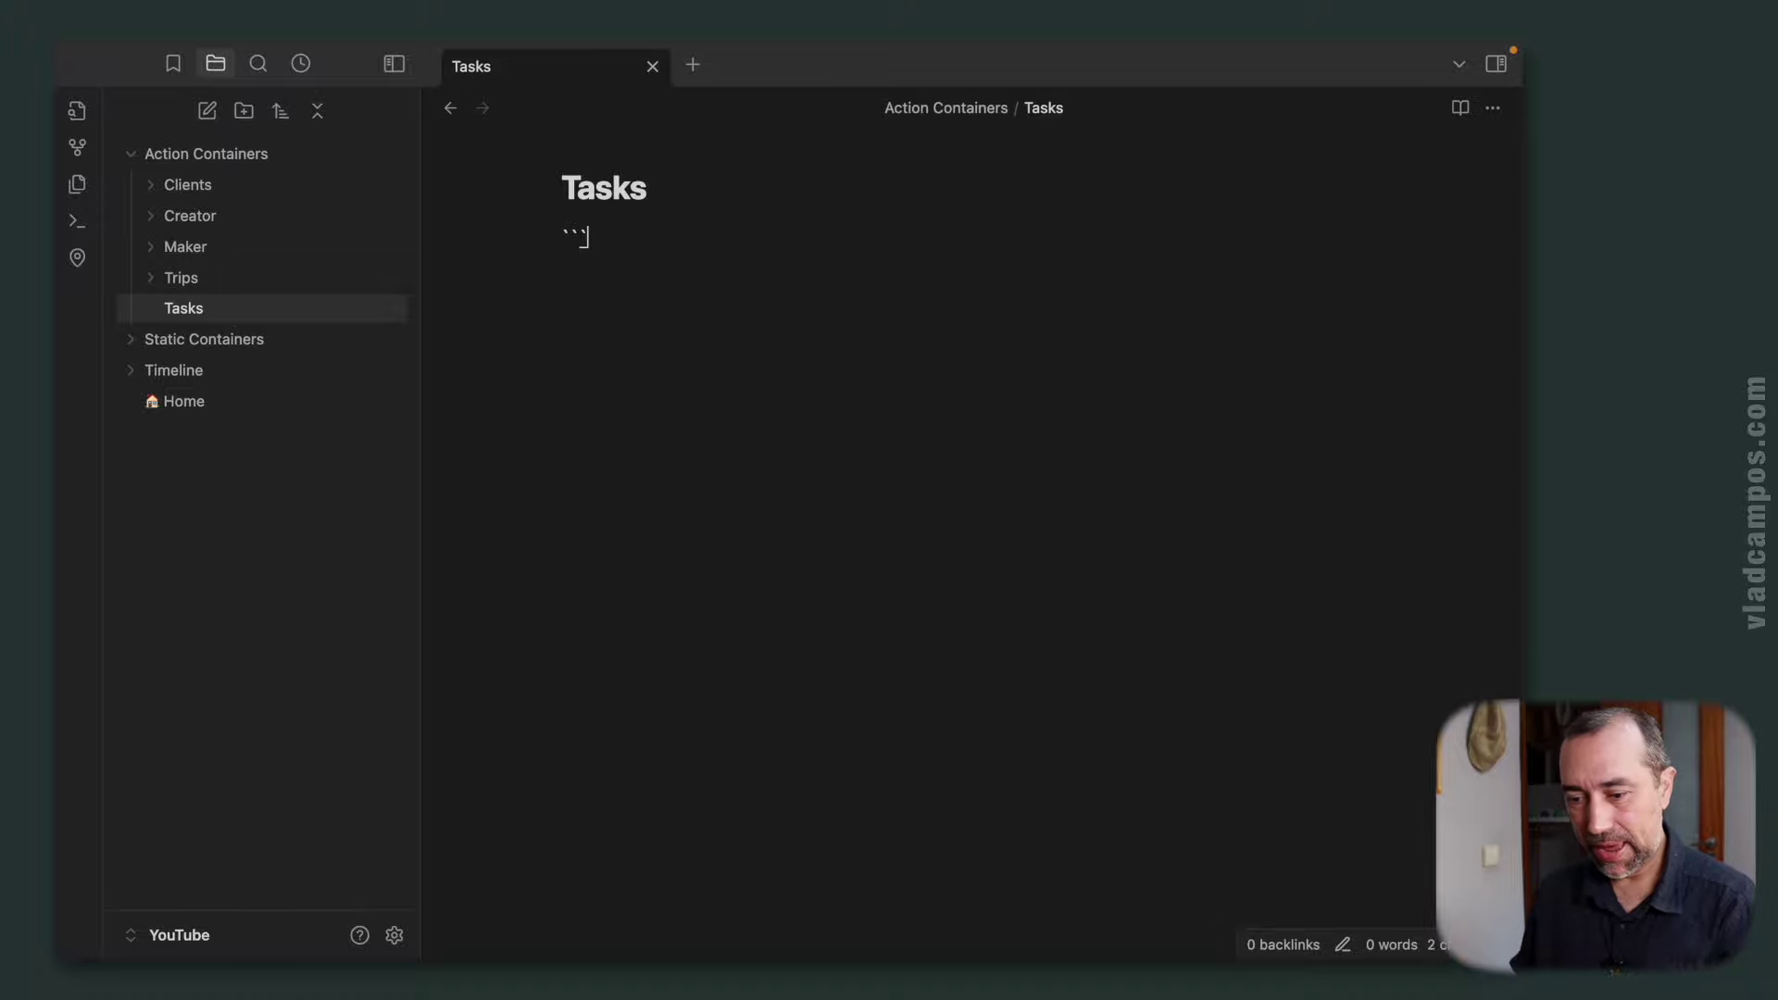
text(`tasks)
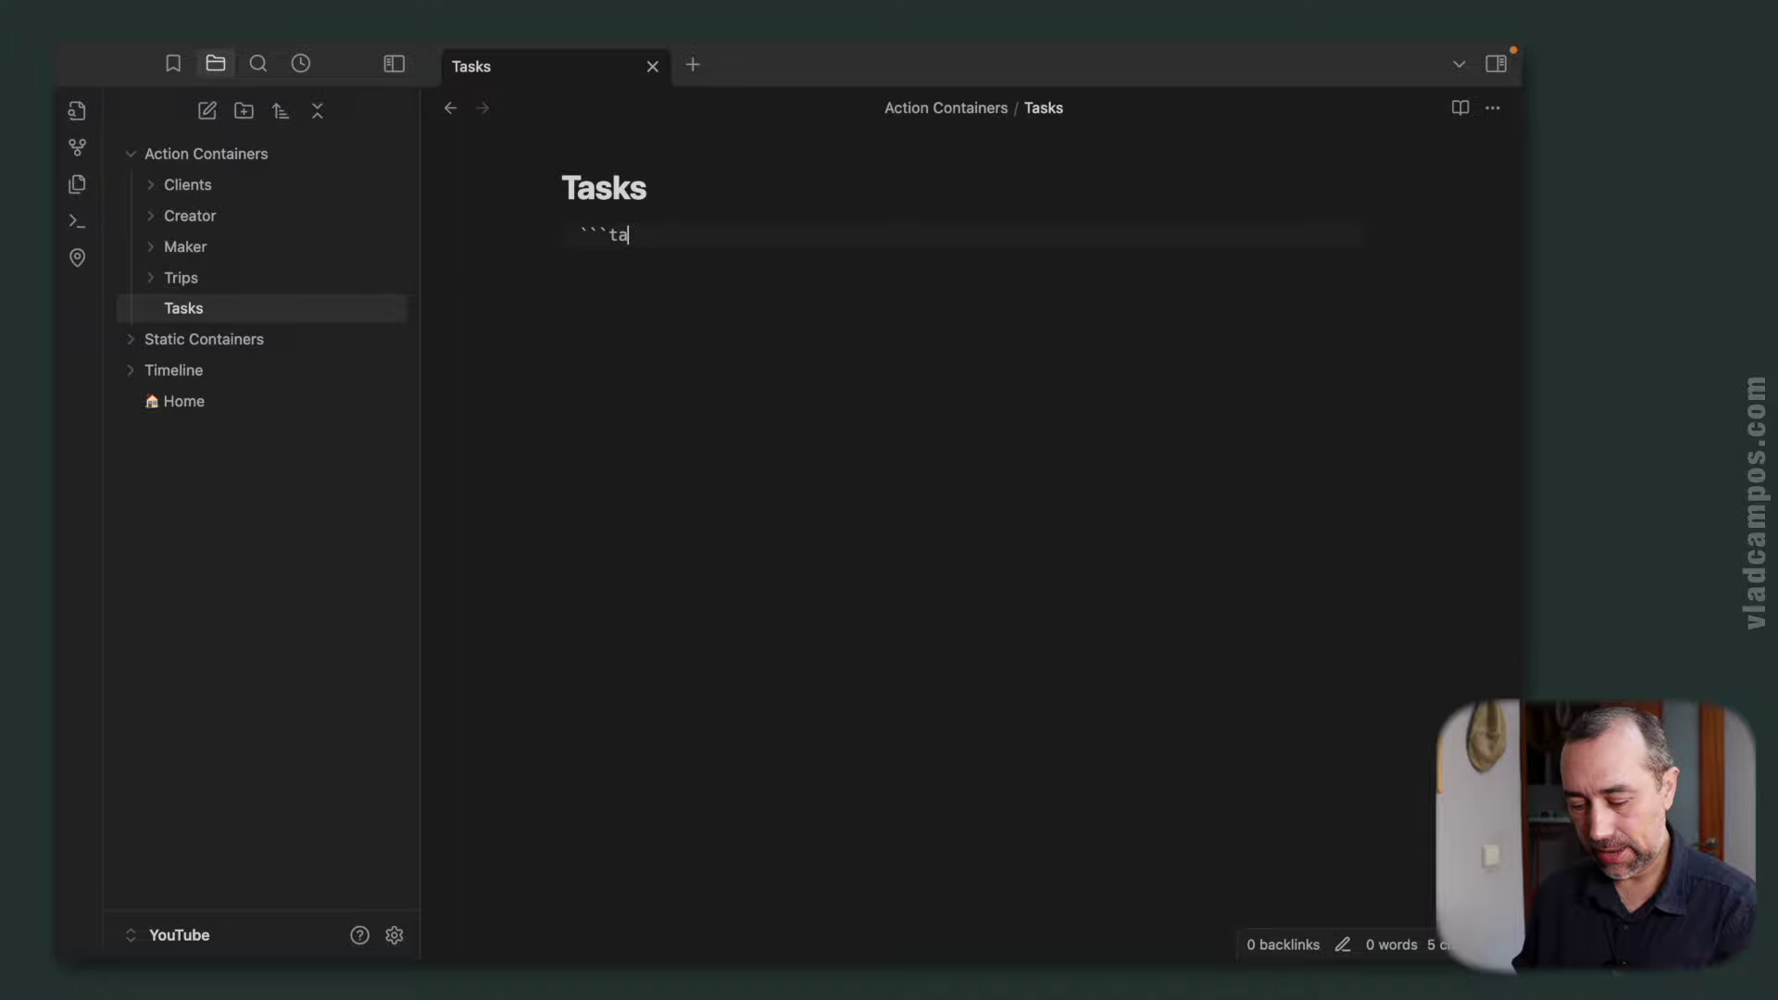
key(Return)
key(Return)
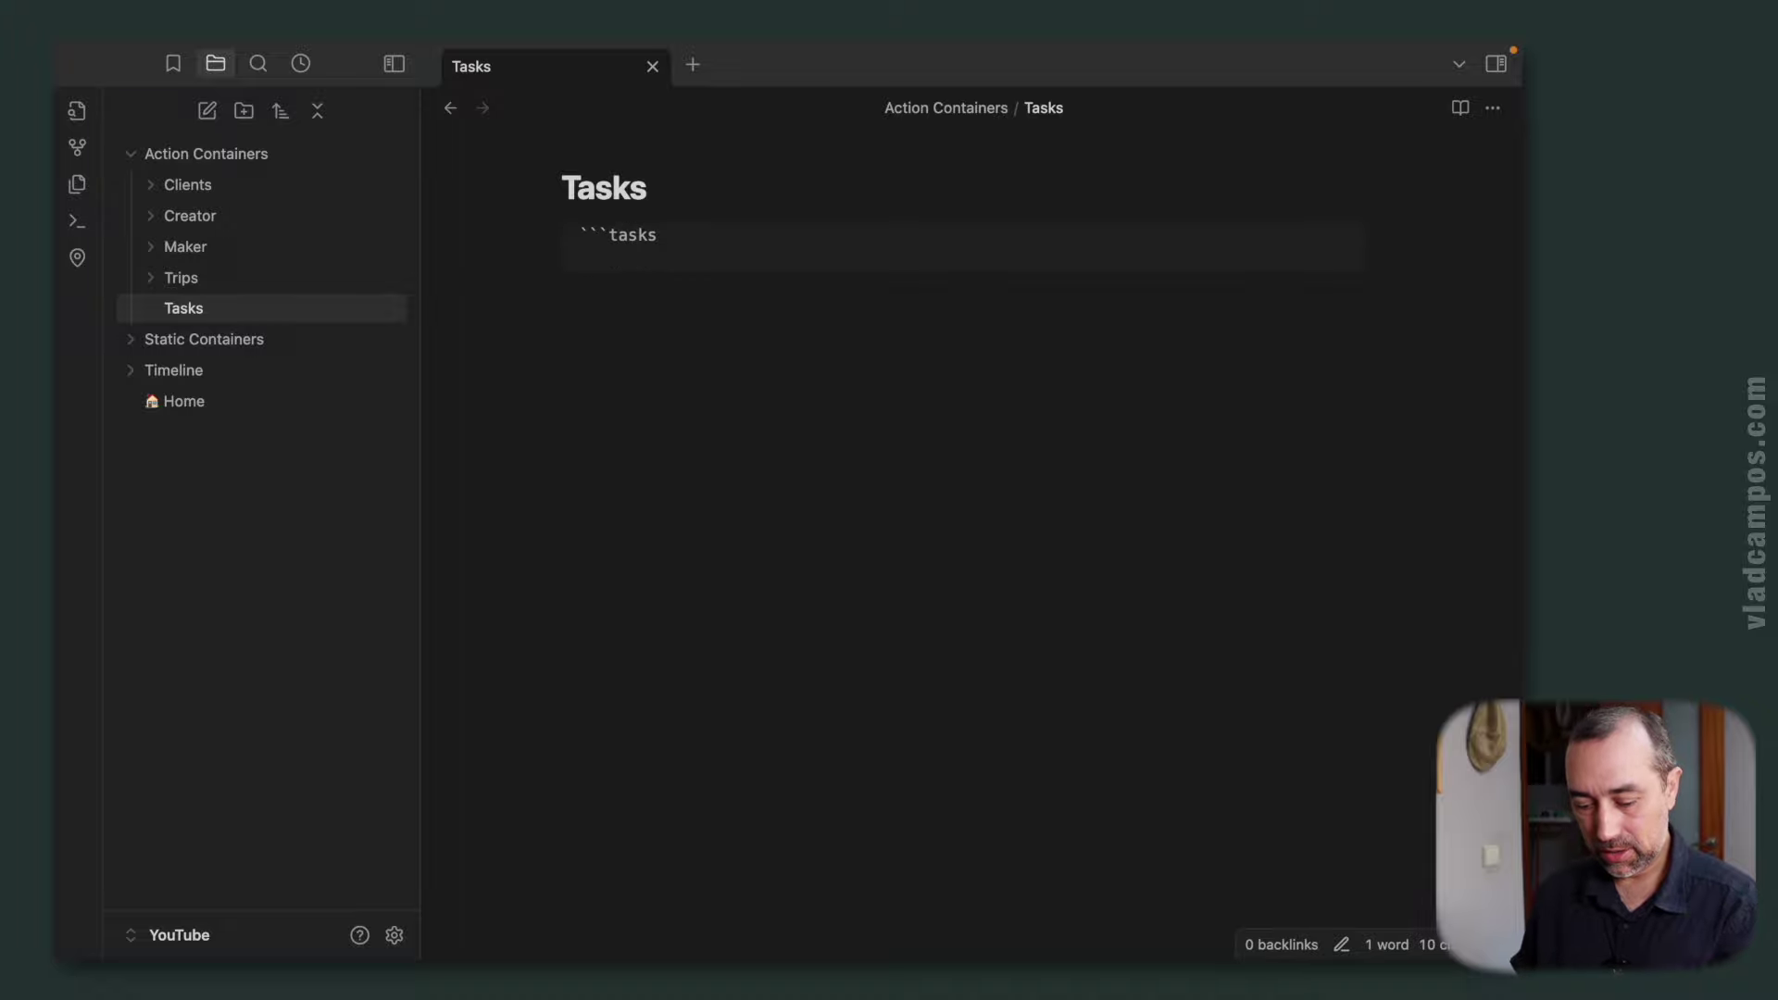
text(```)
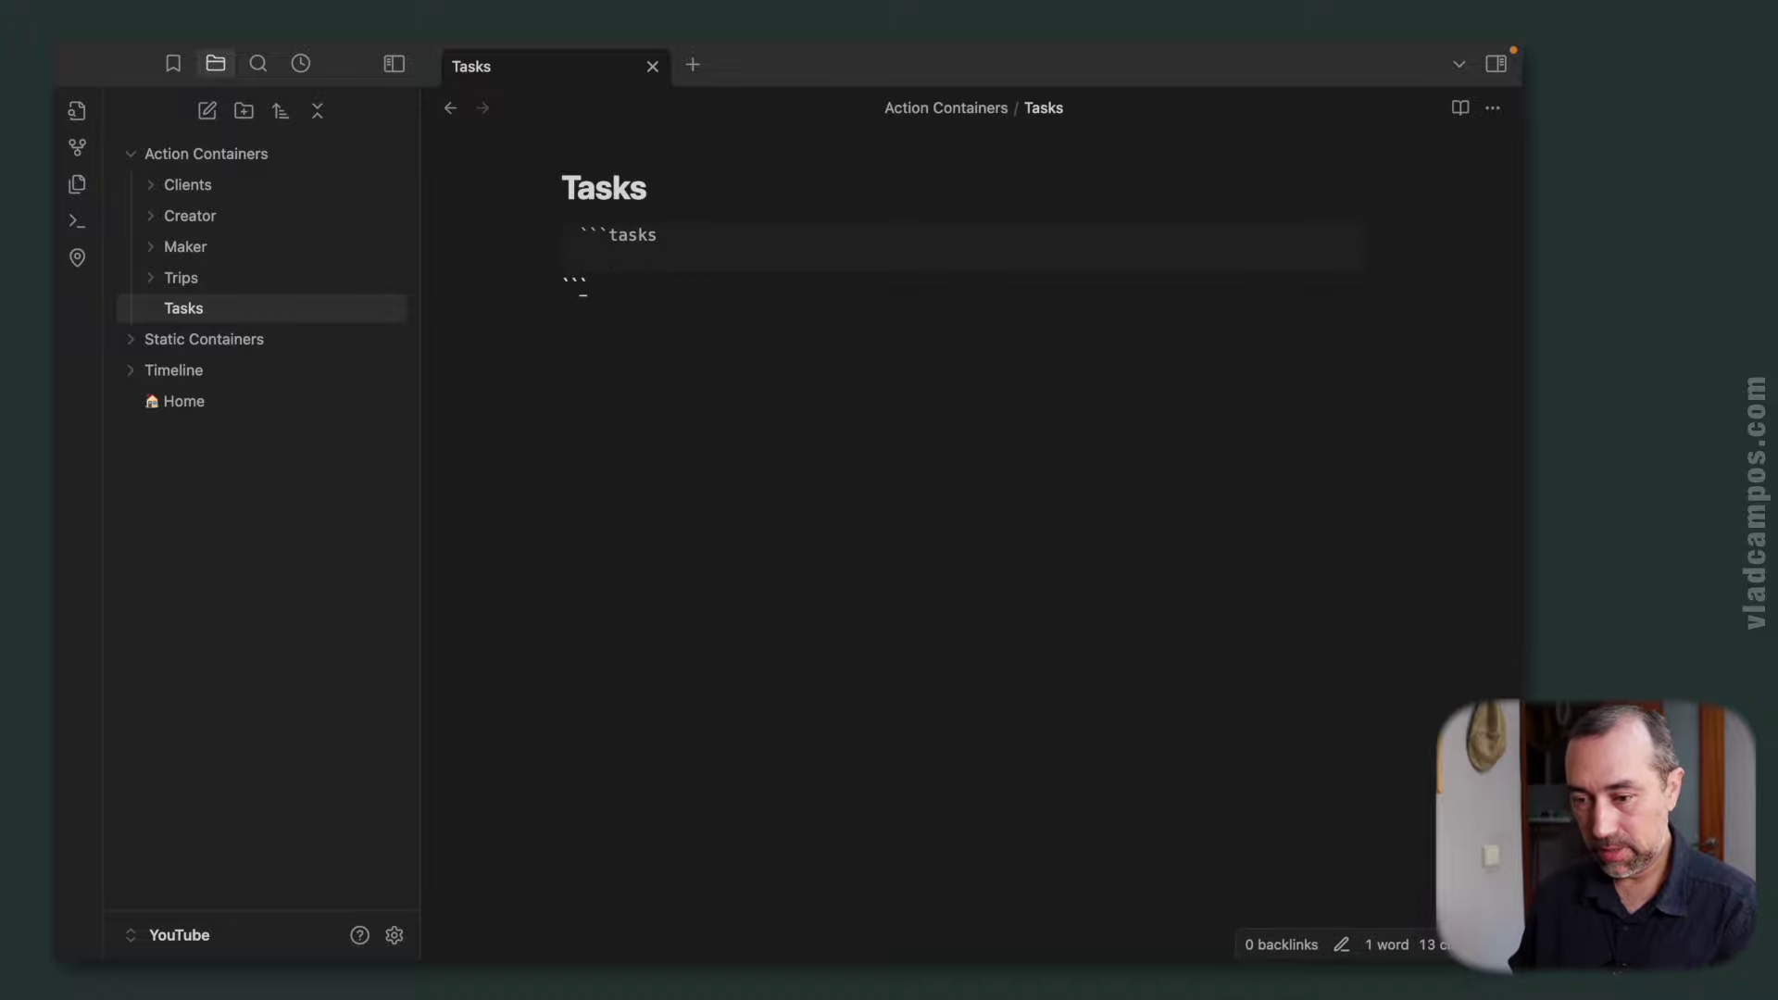
click(1460, 107)
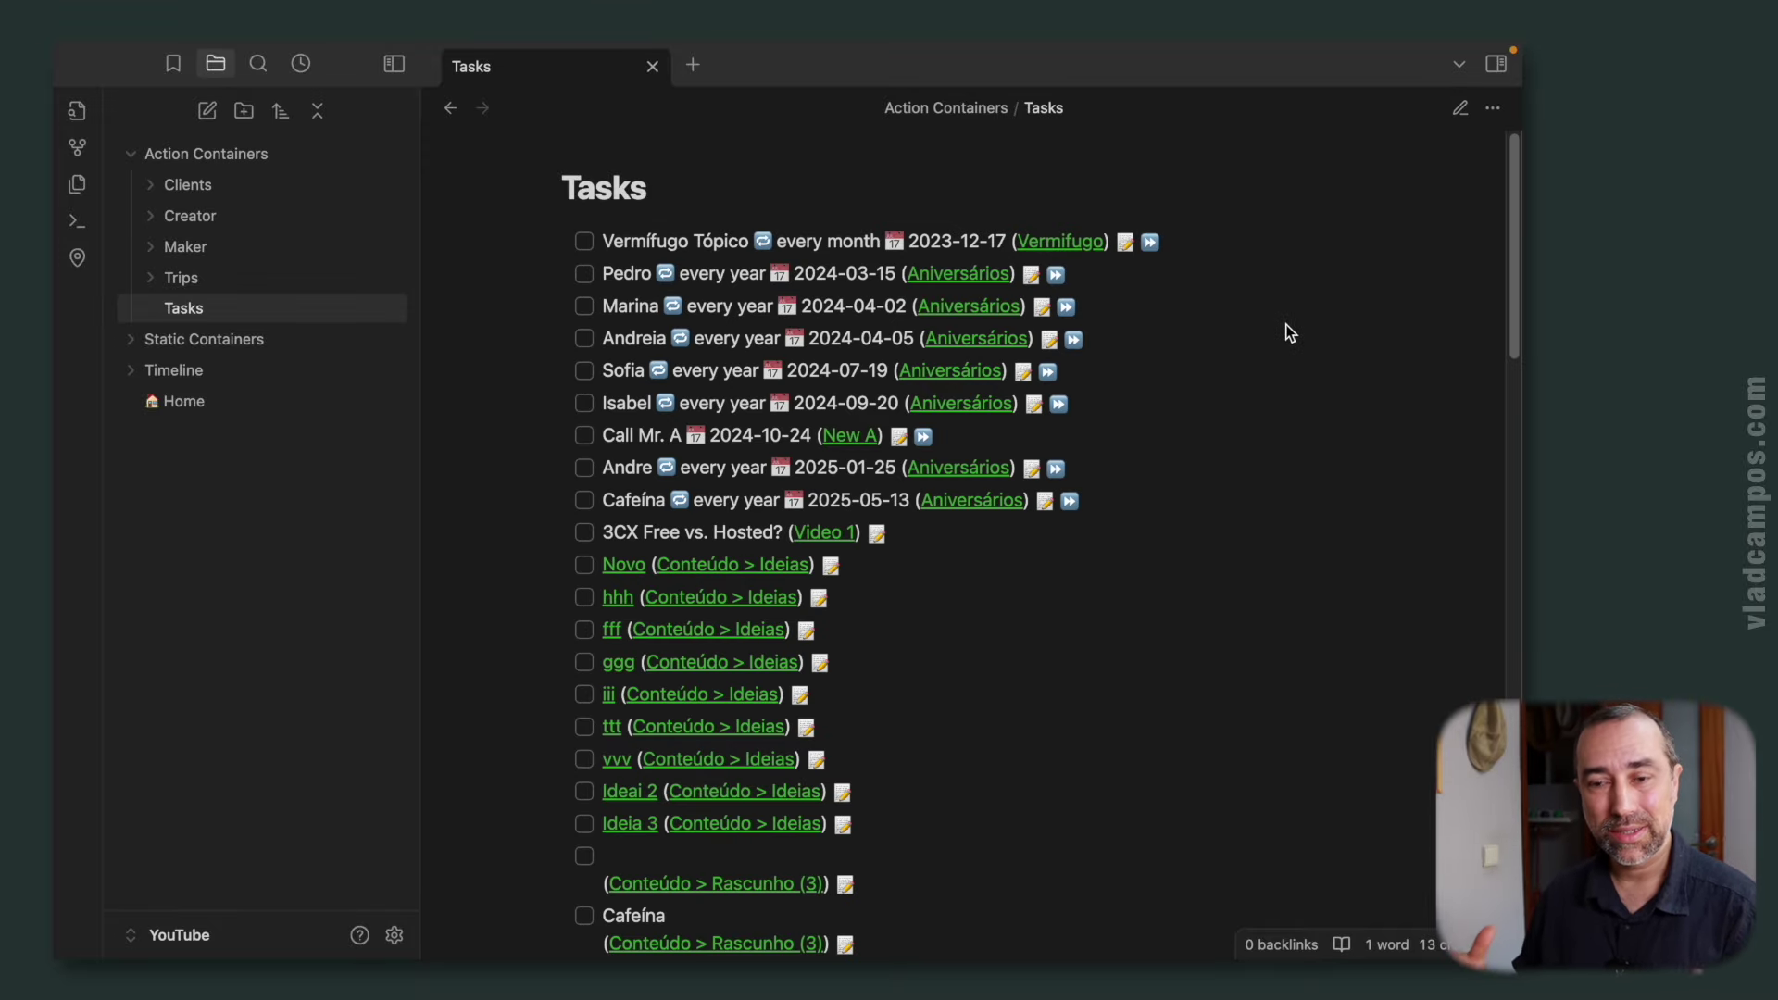
click(1472, 108)
click(1337, 240)
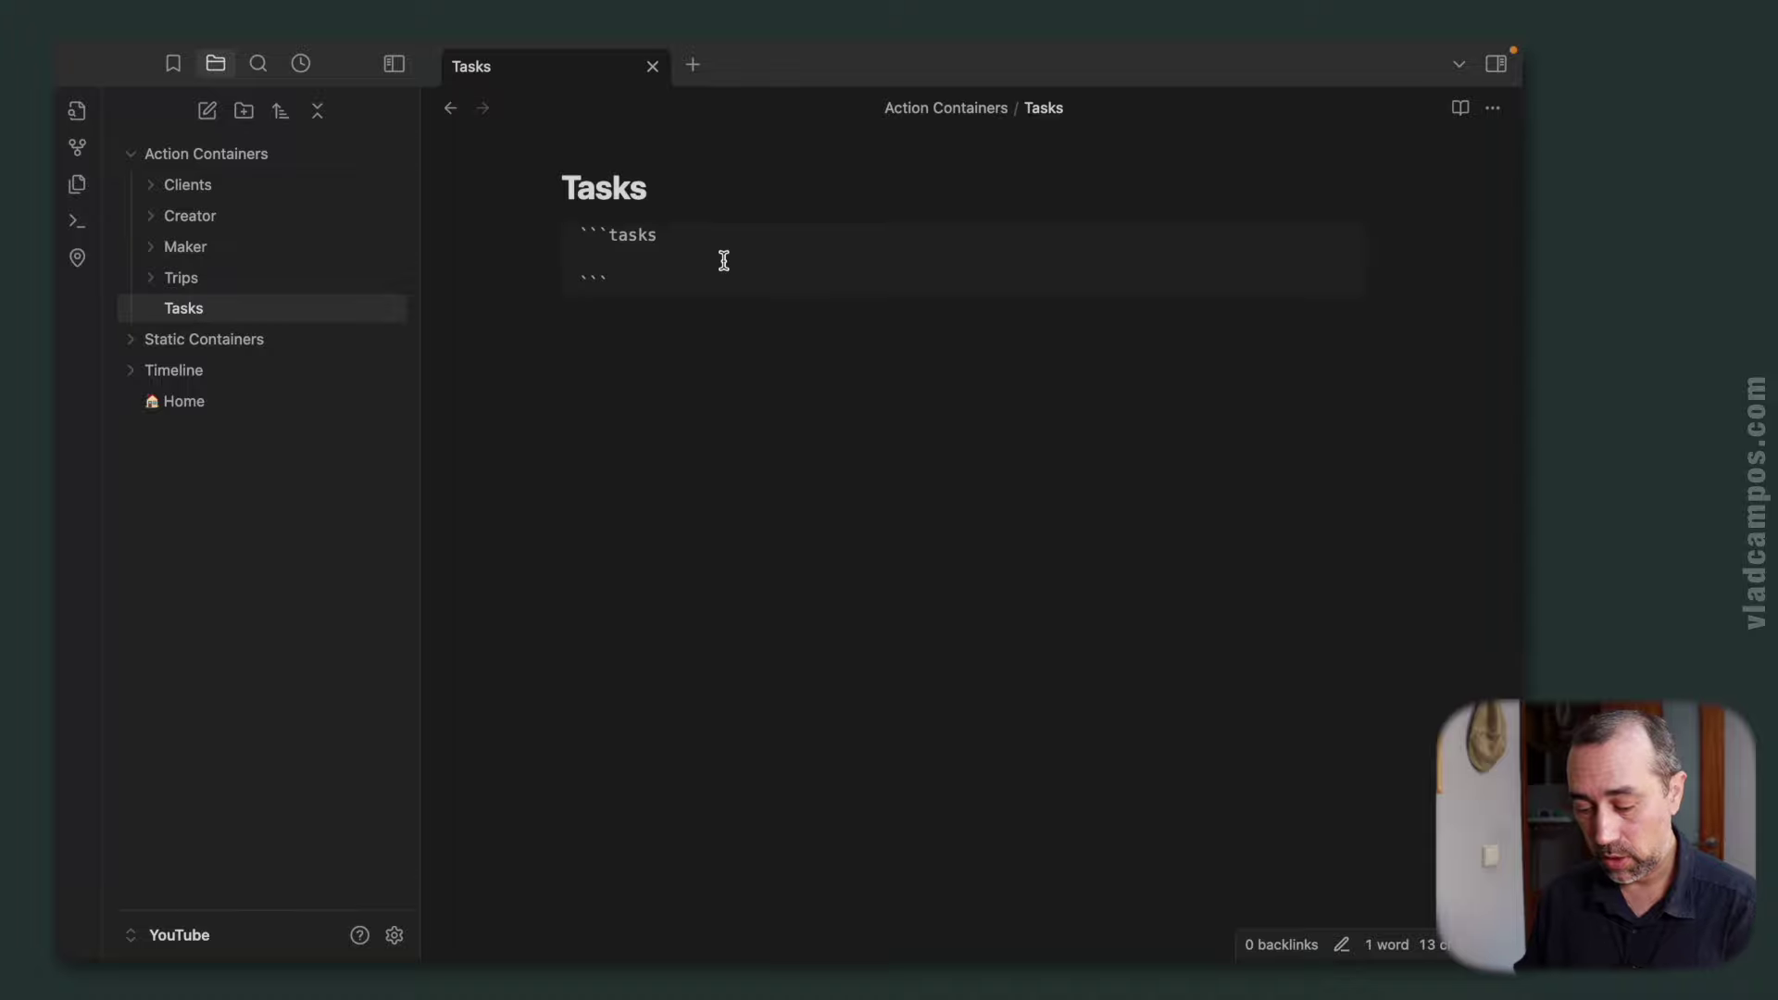
- Add the 'has due date' filter to the query and preview the 13 due-dated tasks
text(has)
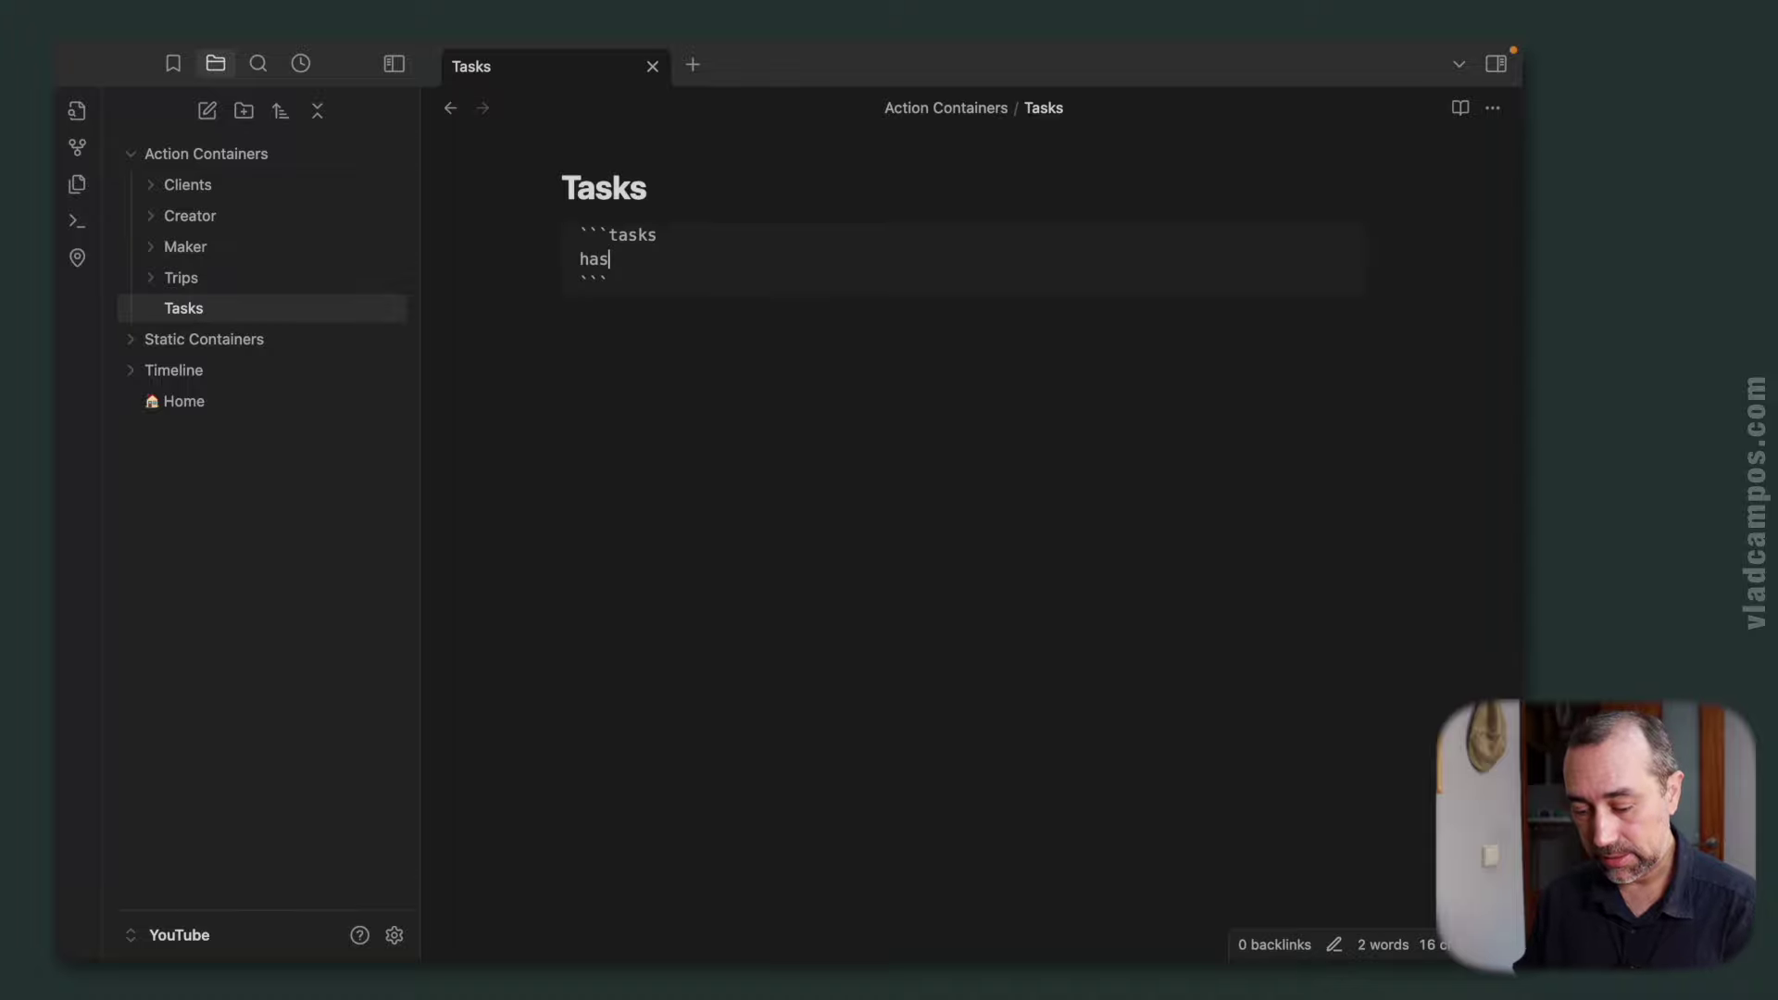
text( due date)
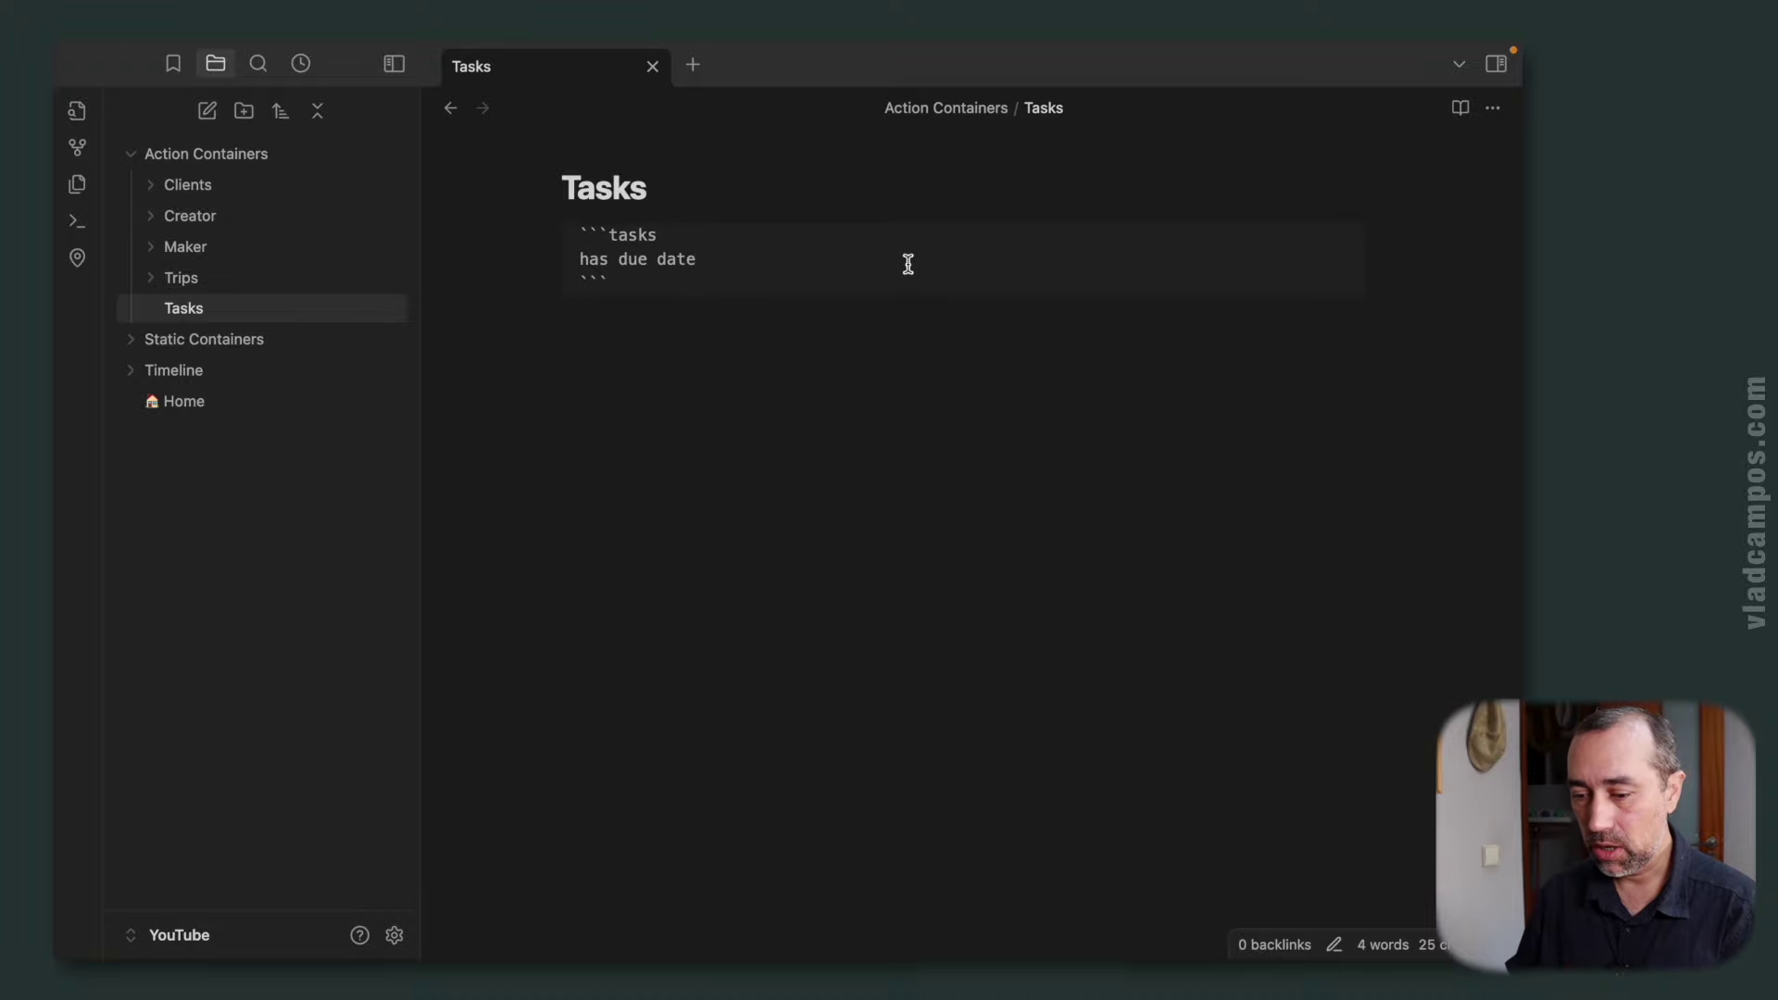
click(1460, 110)
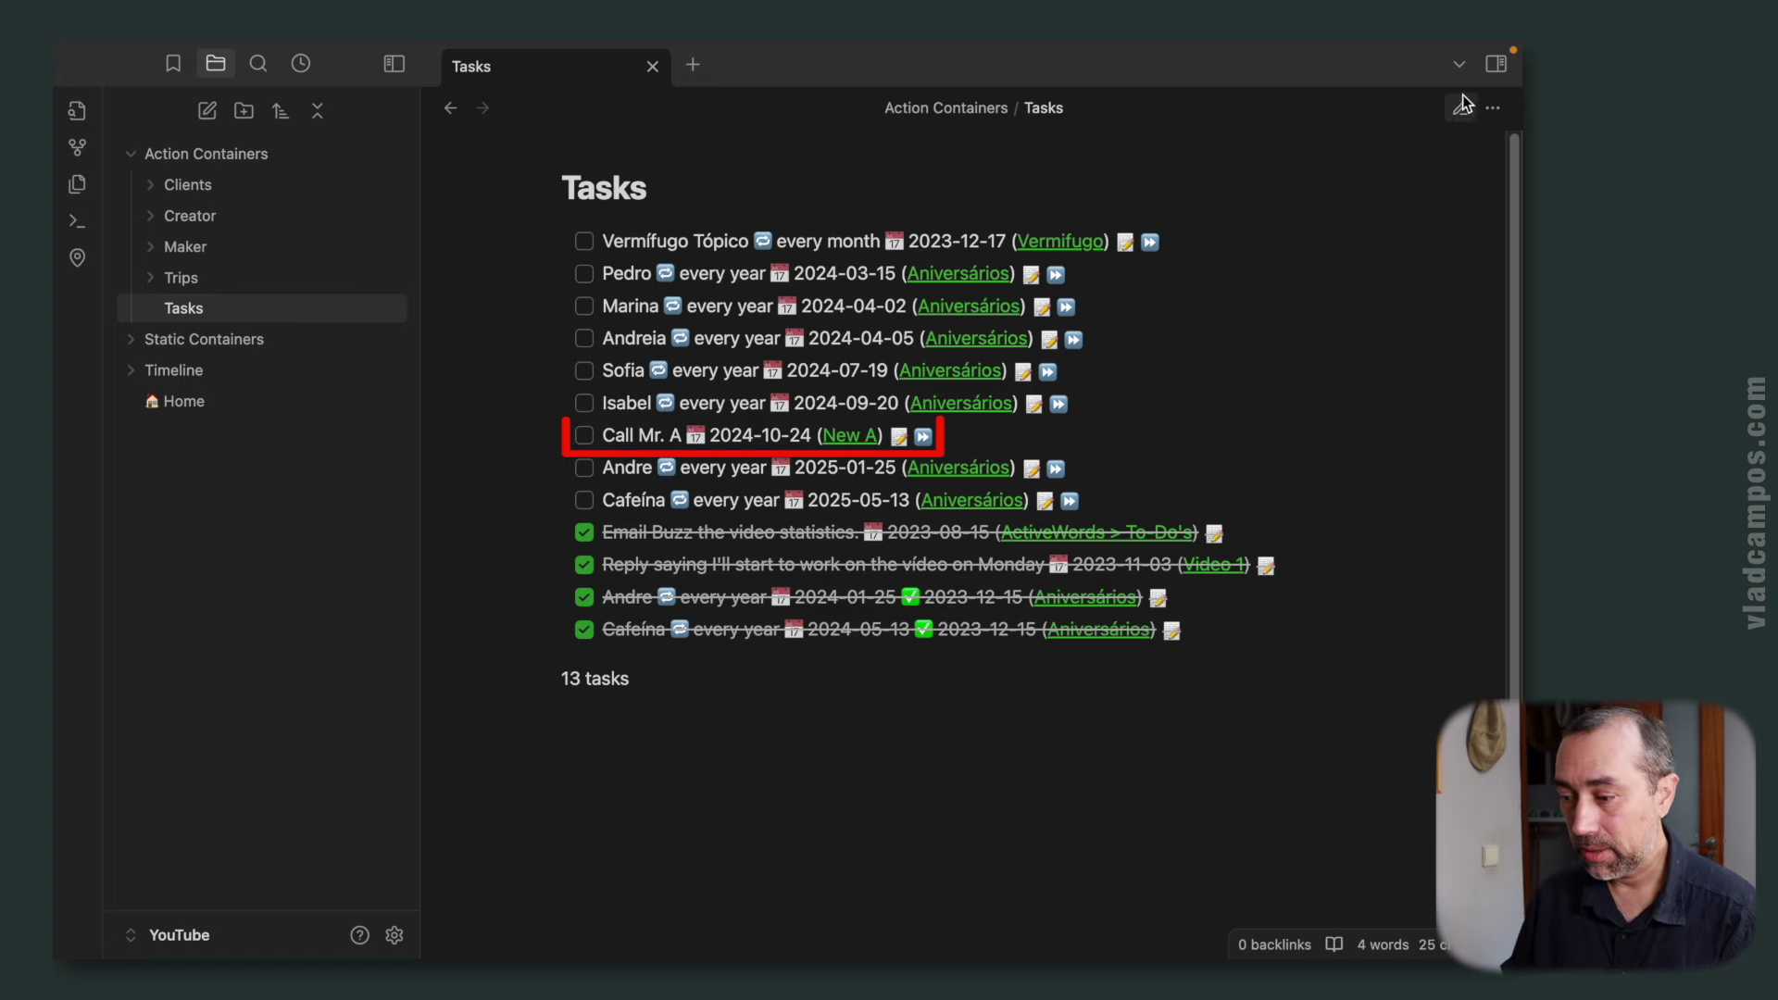
- Move the Tasks note into the right side panel, then open a new empty tab and collapse the panel
click(1493, 64)
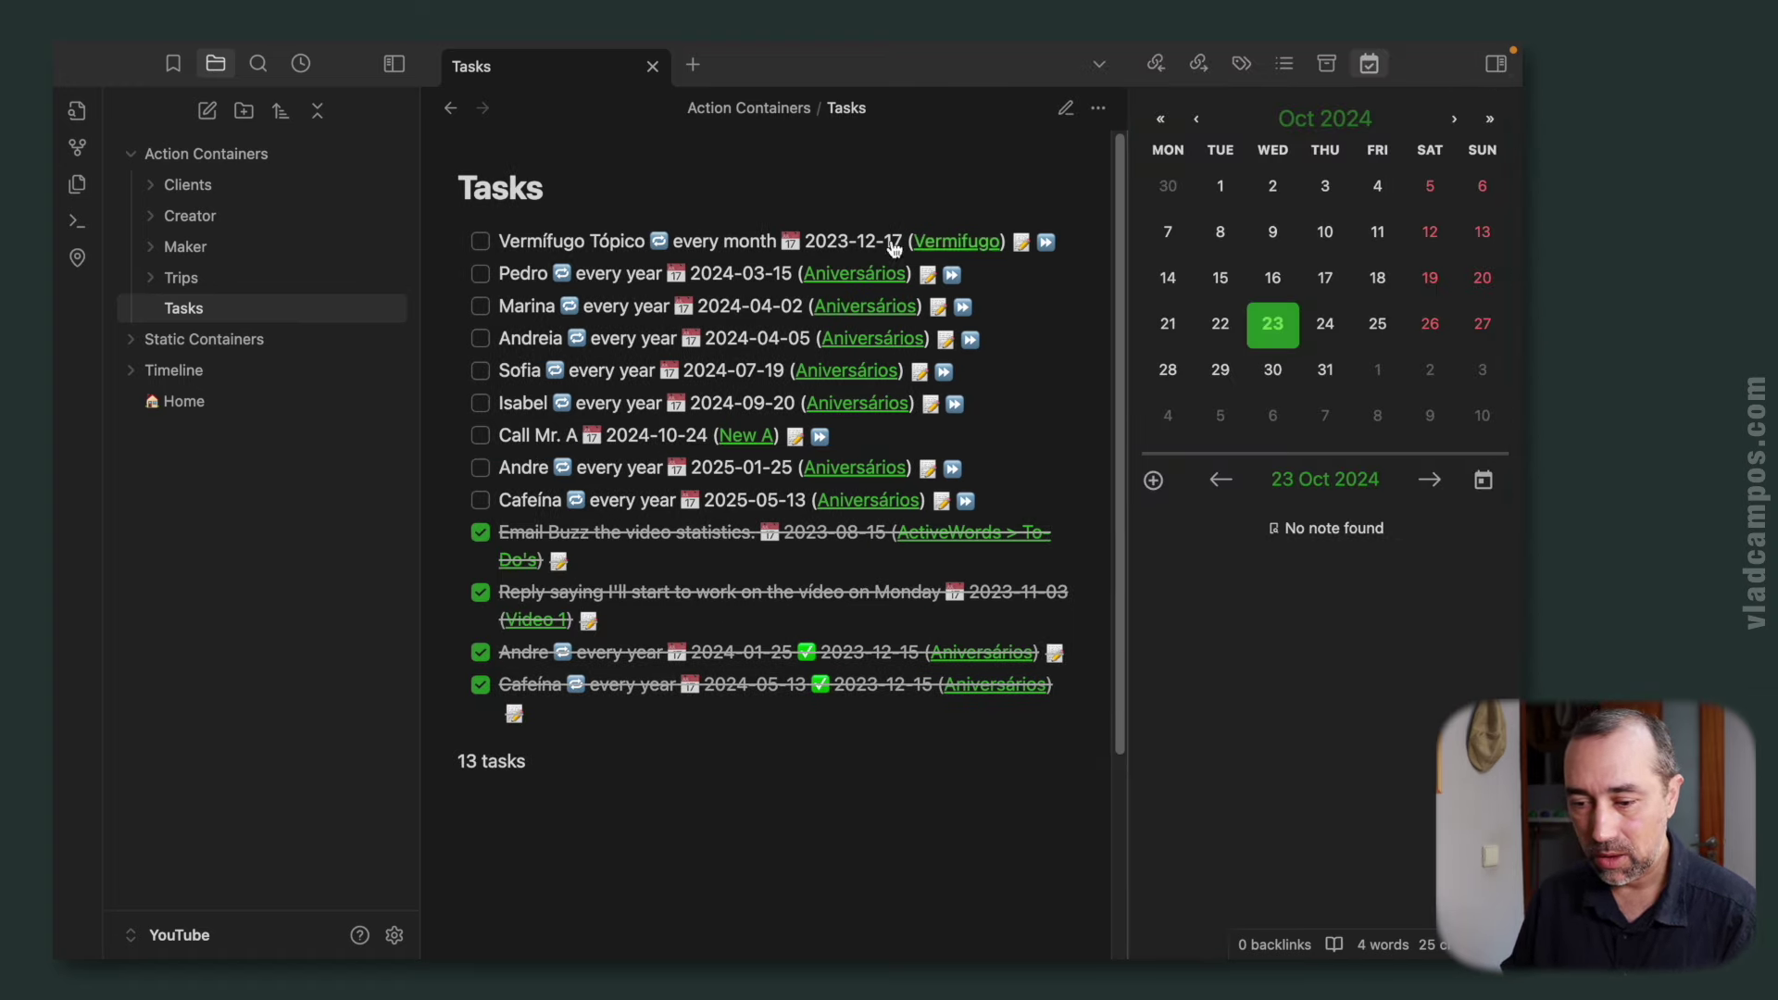
drag(548, 71, 1275, 734)
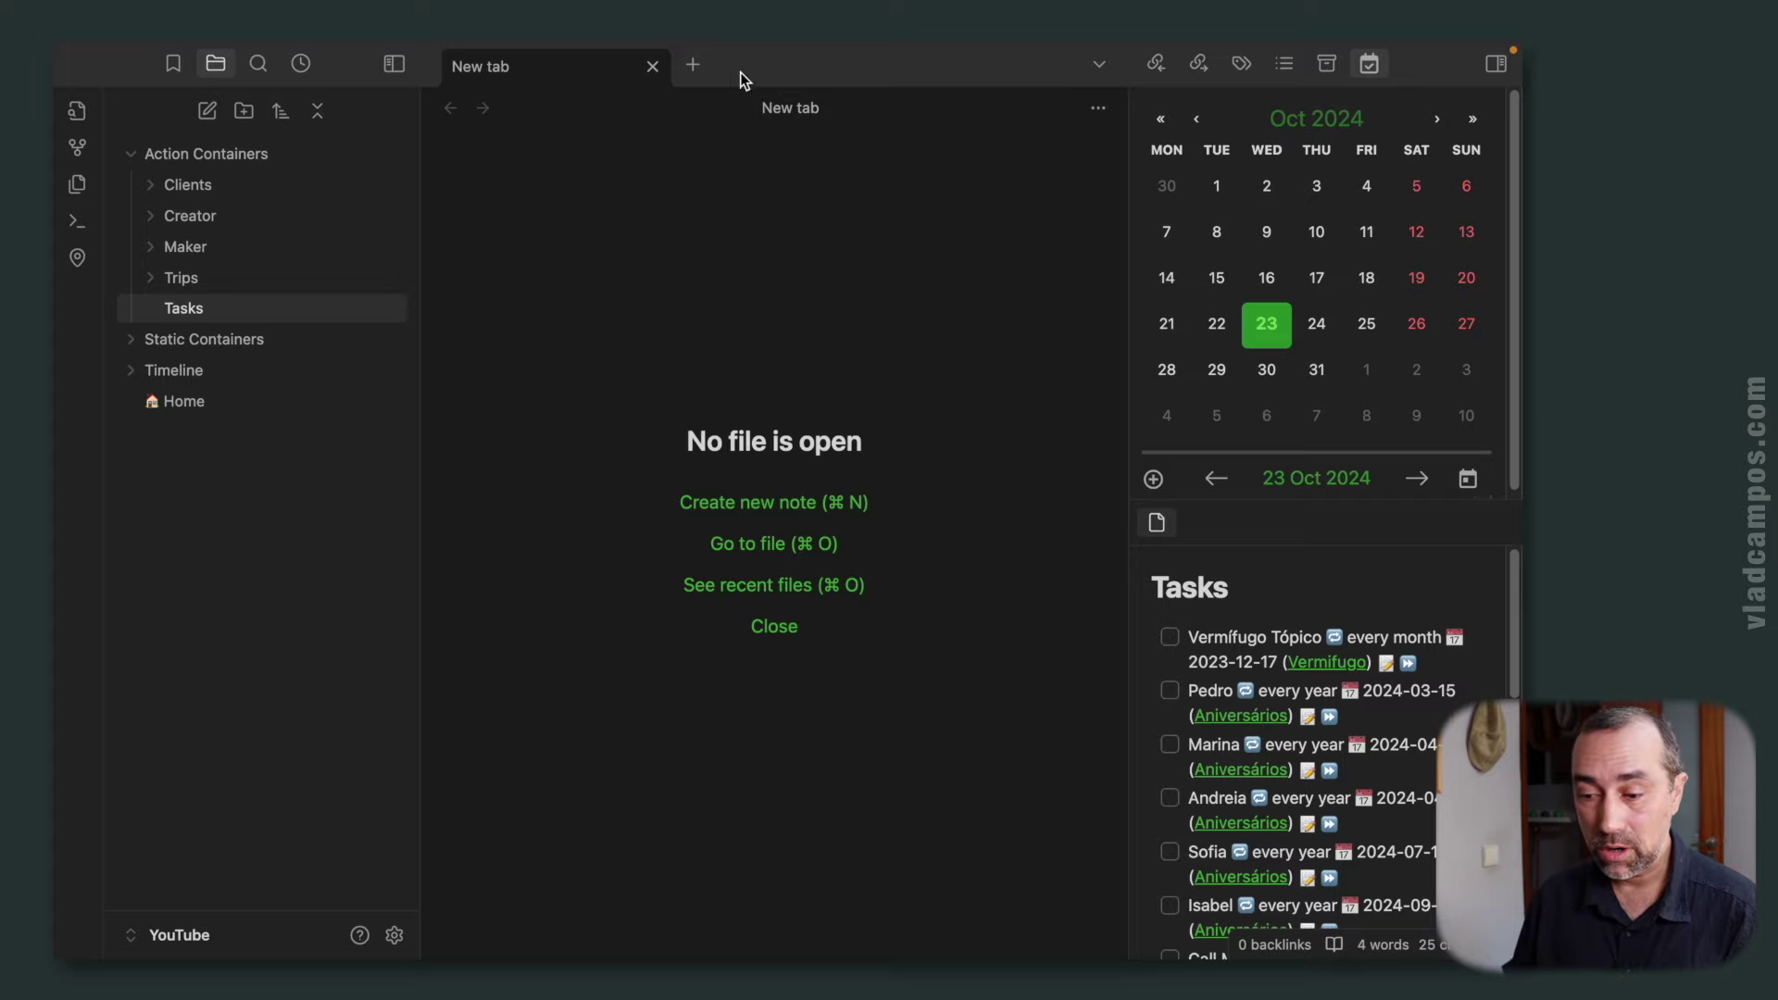
click(693, 65)
click(1496, 63)
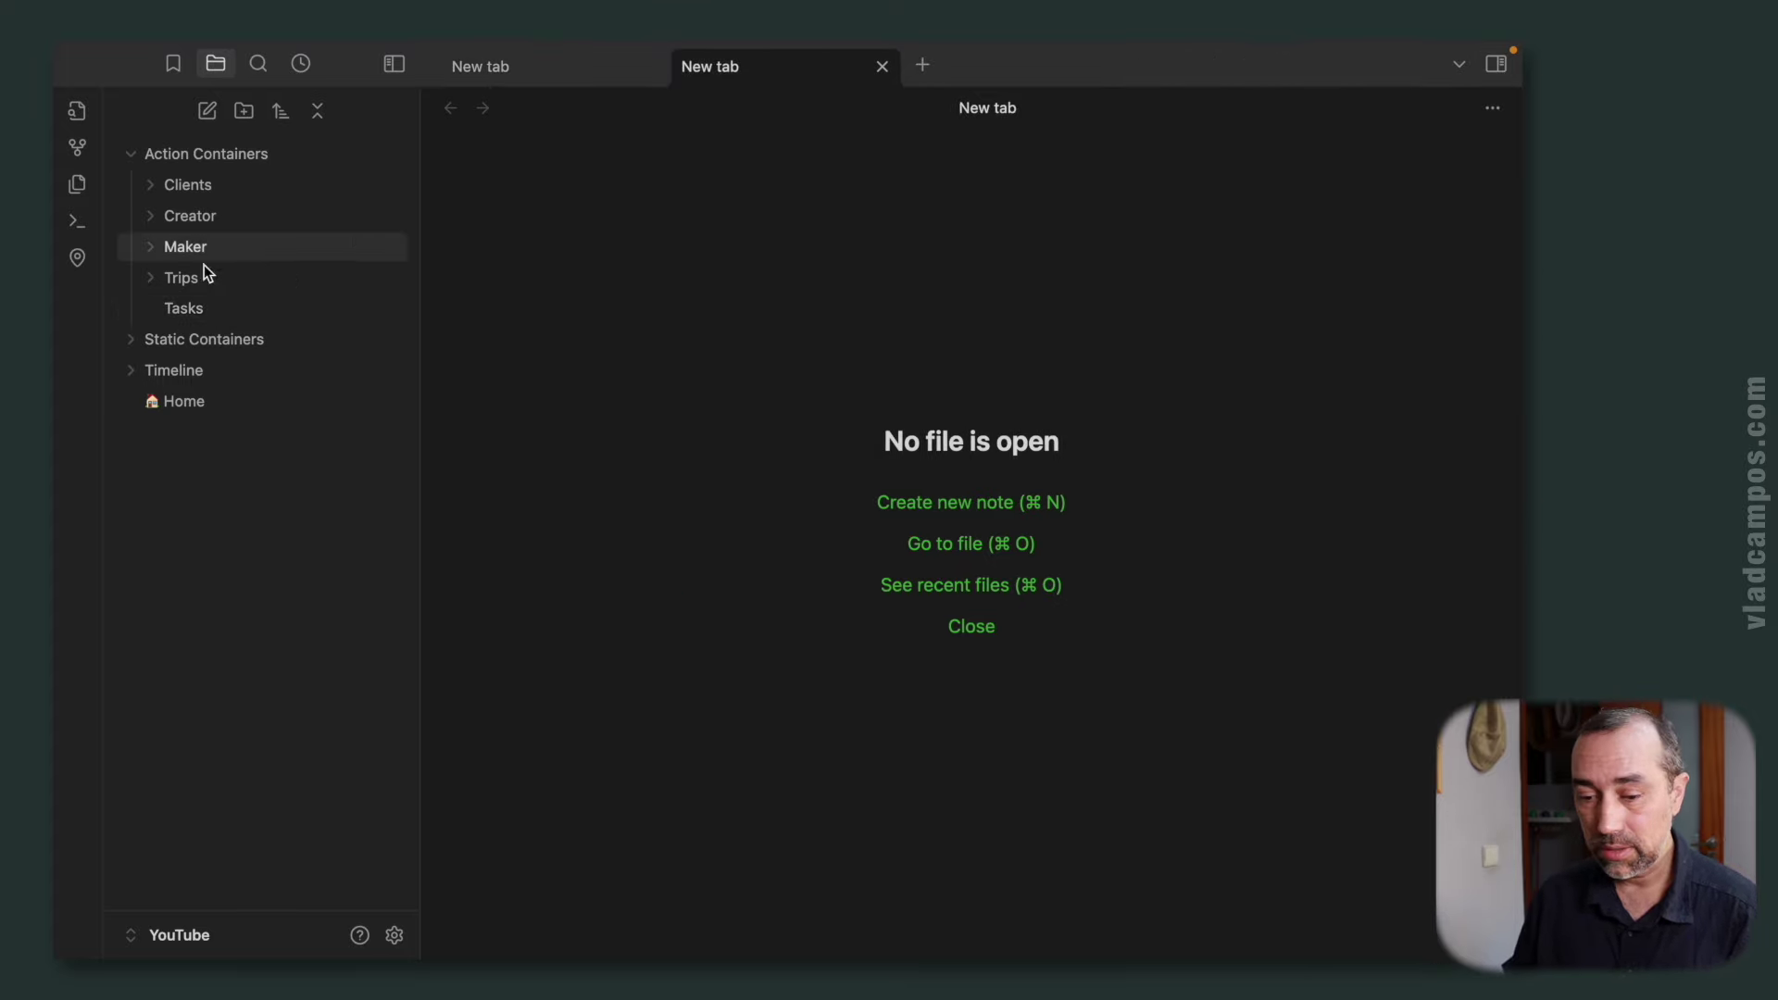
- Show the Tasks note in the new tab and pin that tab
click(185, 308)
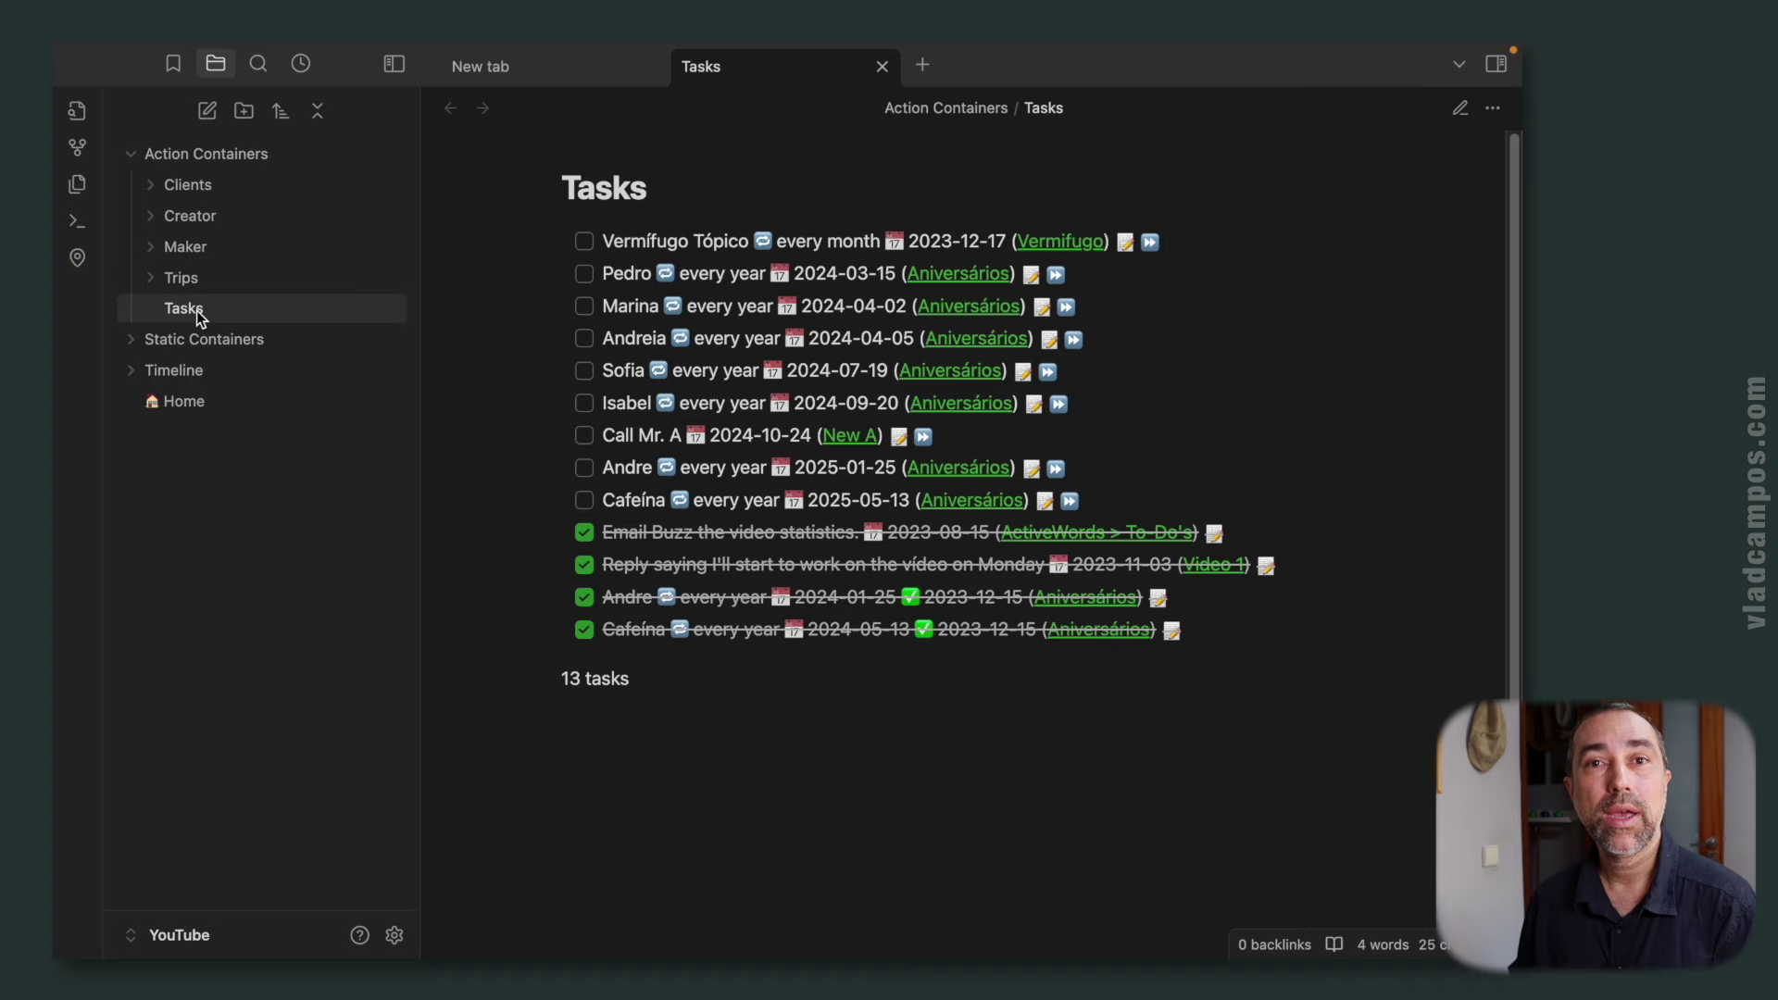
right_click(820, 70)
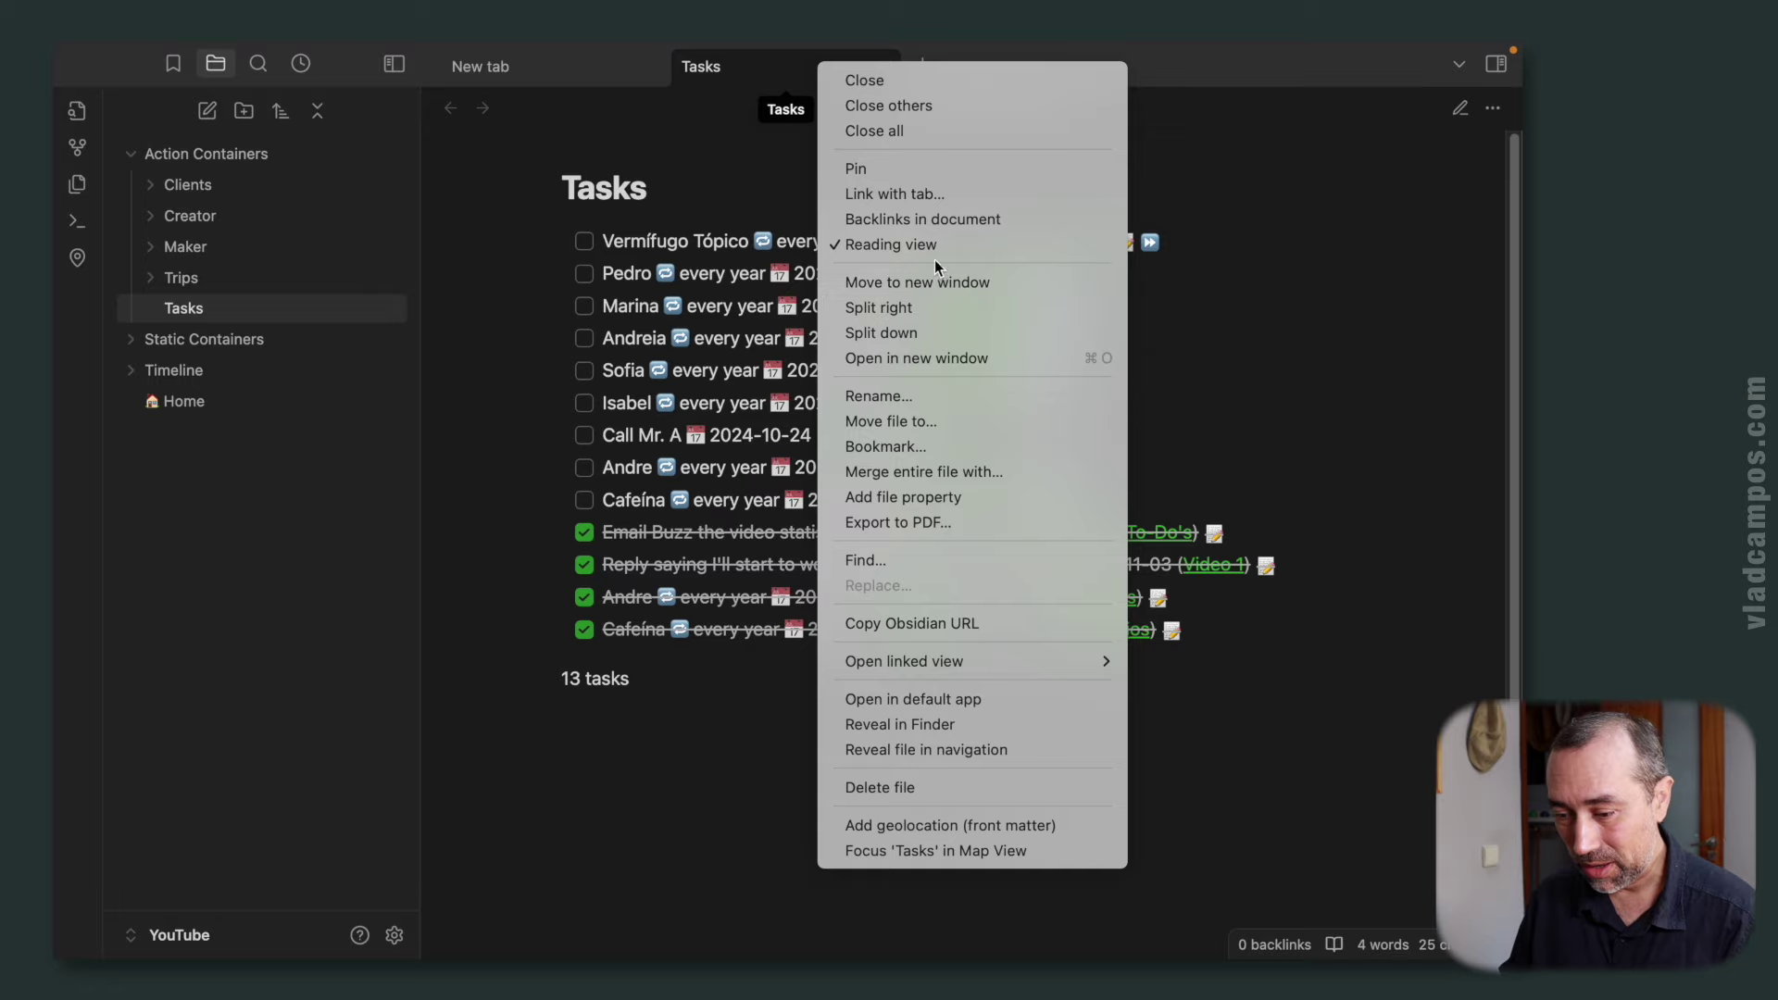
click(923, 170)
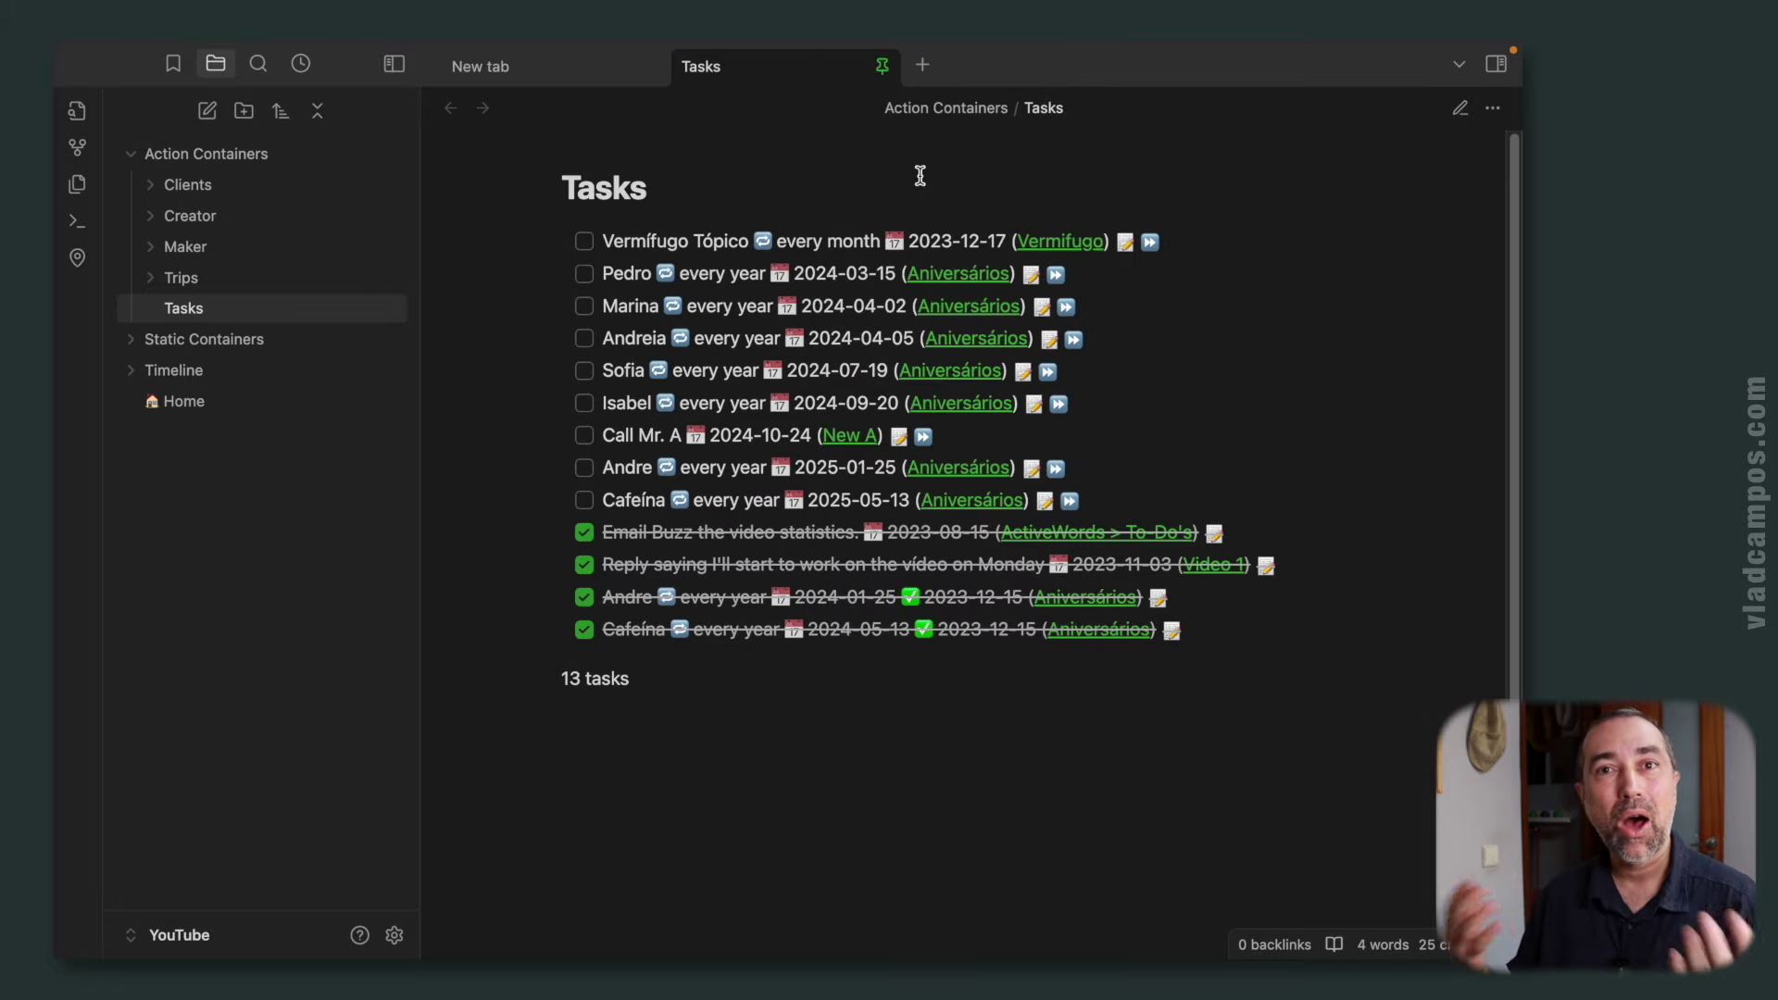